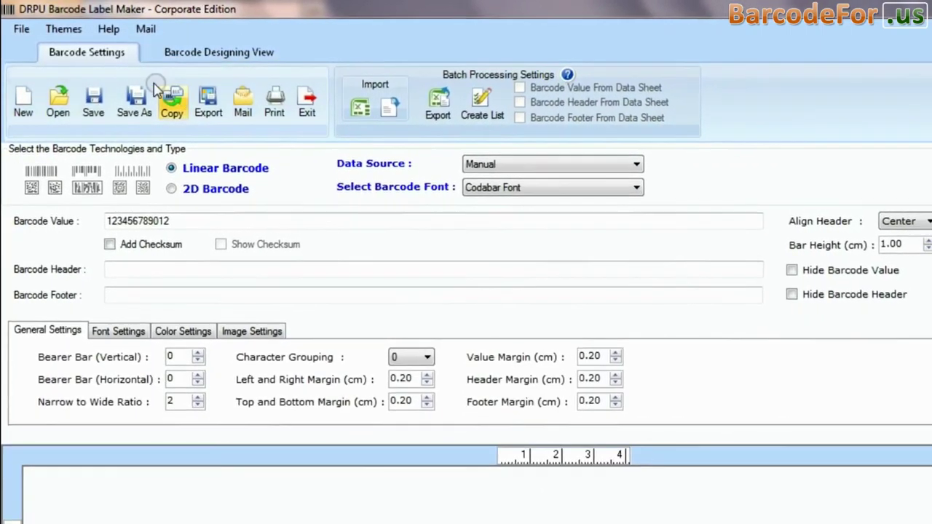
pyautogui.click(524, 188)
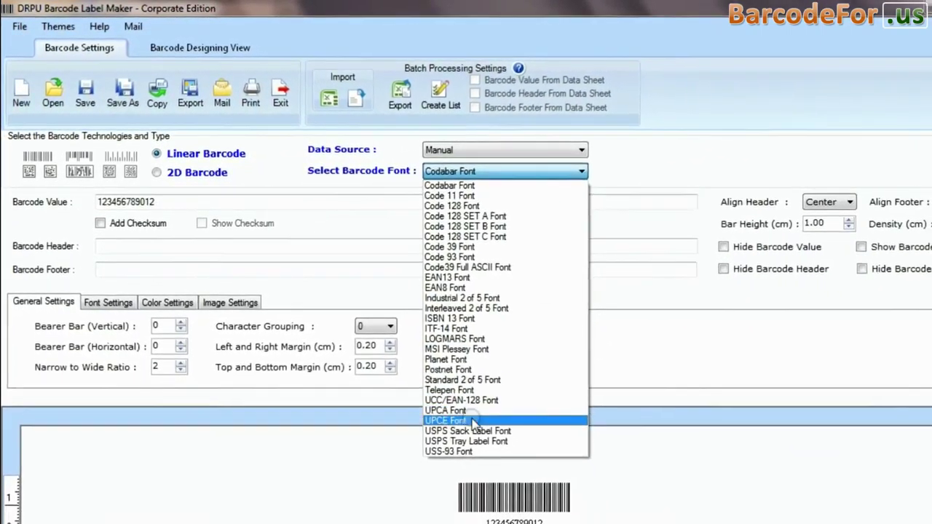
pyautogui.click(466, 442)
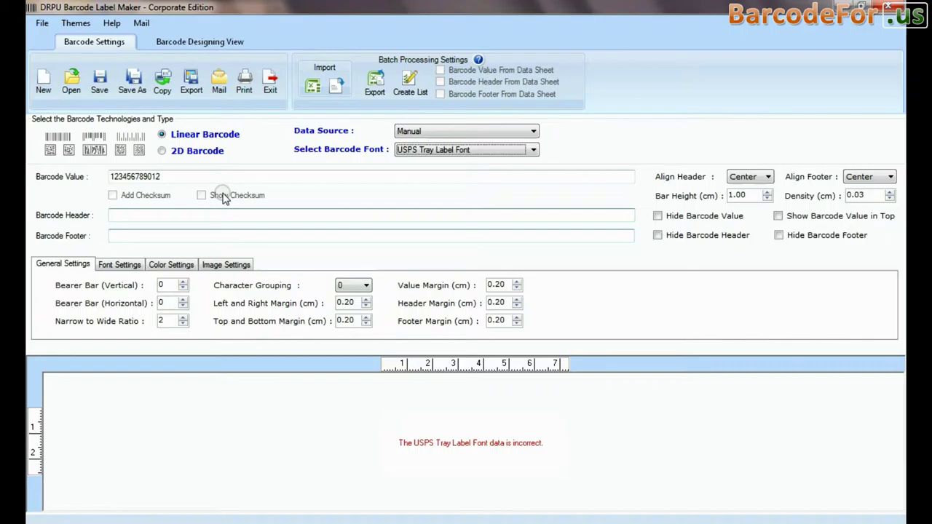
pyautogui.write('USPS Tray Label Barcode Font')
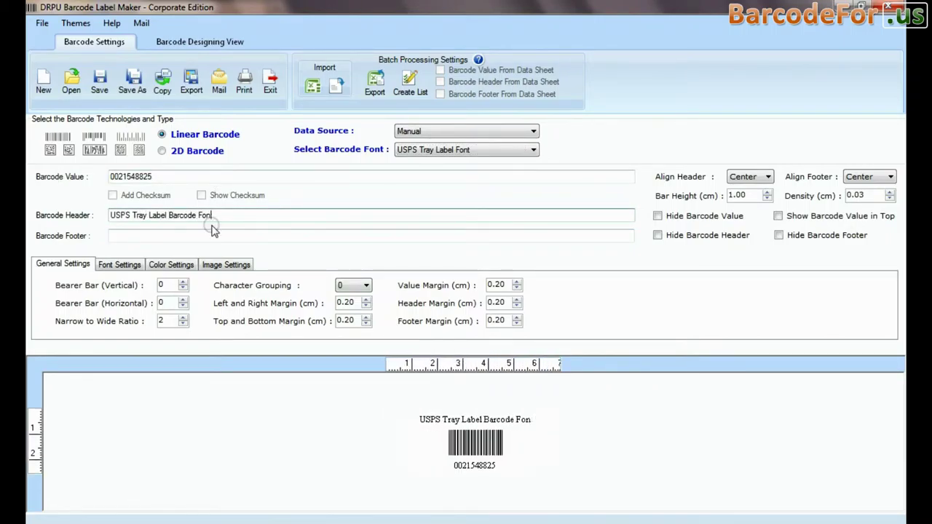
# Enter "Designed using DRPU Software" as the barcode footer
pyautogui.press('Tab')
pyautogui.write('Designed using DRPU Sof')
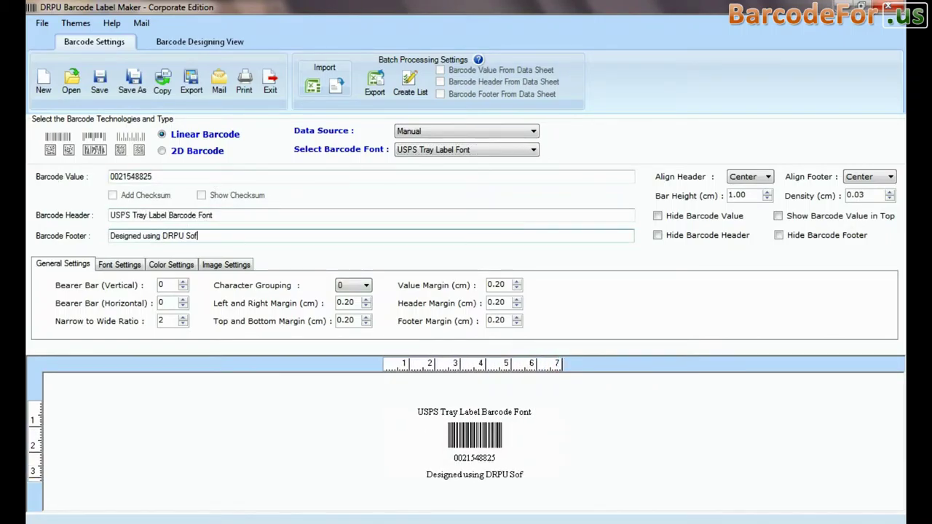
pyautogui.write('tware')
# Set the barcode's bar height to 1.50 cm and its density to 0.08 cm
pyautogui.click(767, 193)
pyautogui.click(767, 193)
pyautogui.click(767, 193)
pyautogui.click(767, 193)
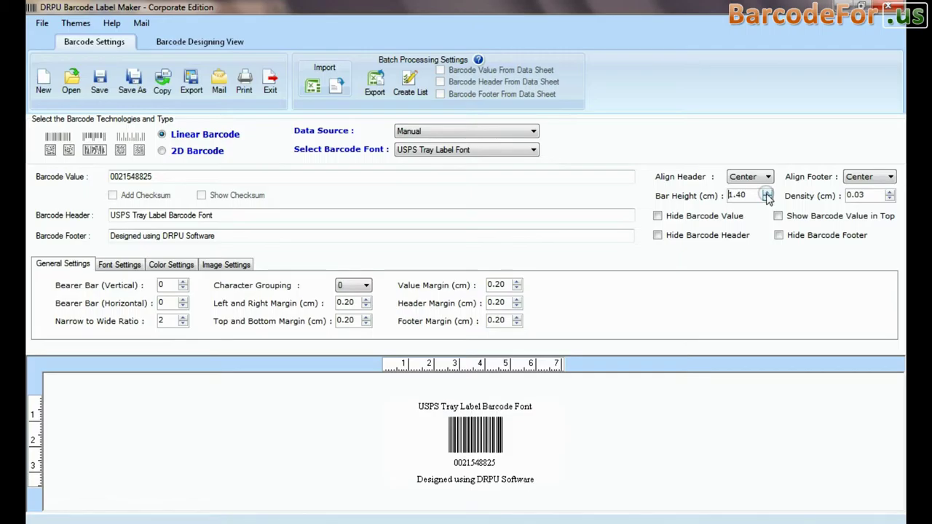
pyautogui.click(767, 193)
pyautogui.click(889, 193)
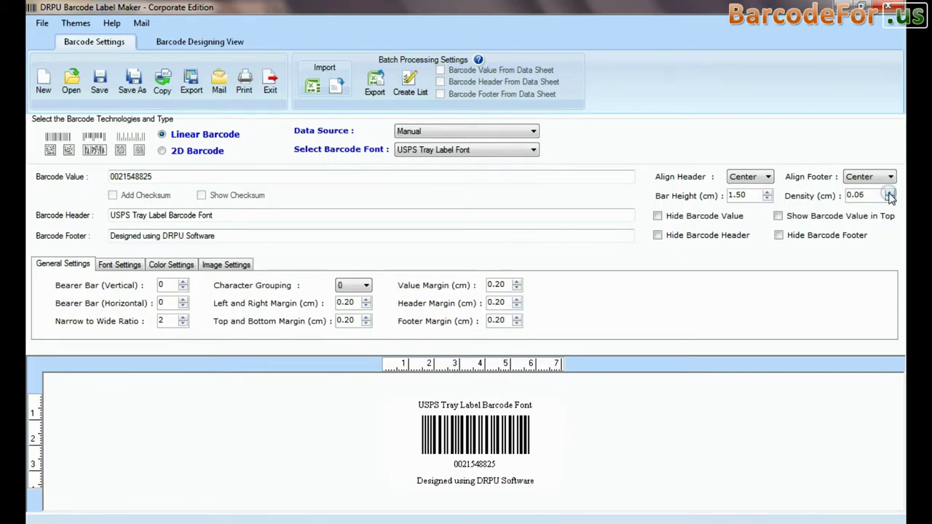
pyautogui.click(889, 193)
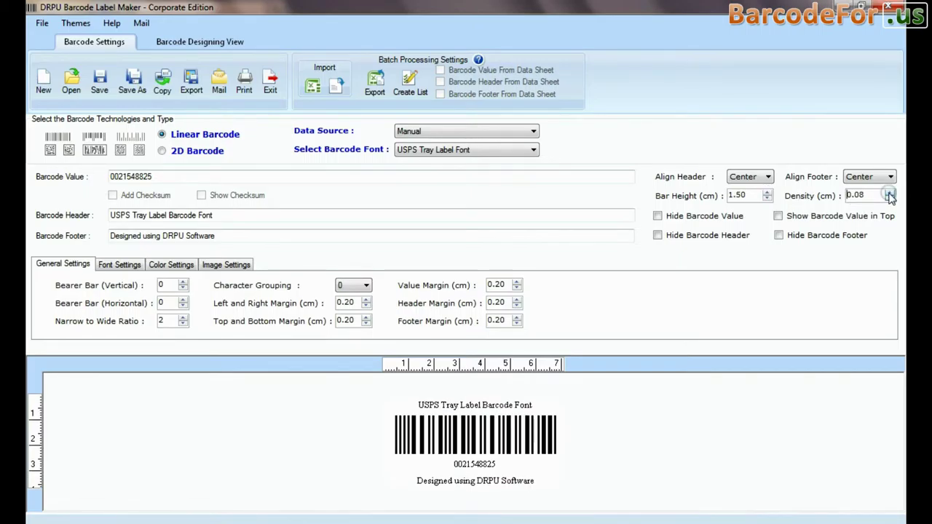
# Set the barcode header font to Microsoft Sans Serif, bold, size 14
pyautogui.click(114, 265)
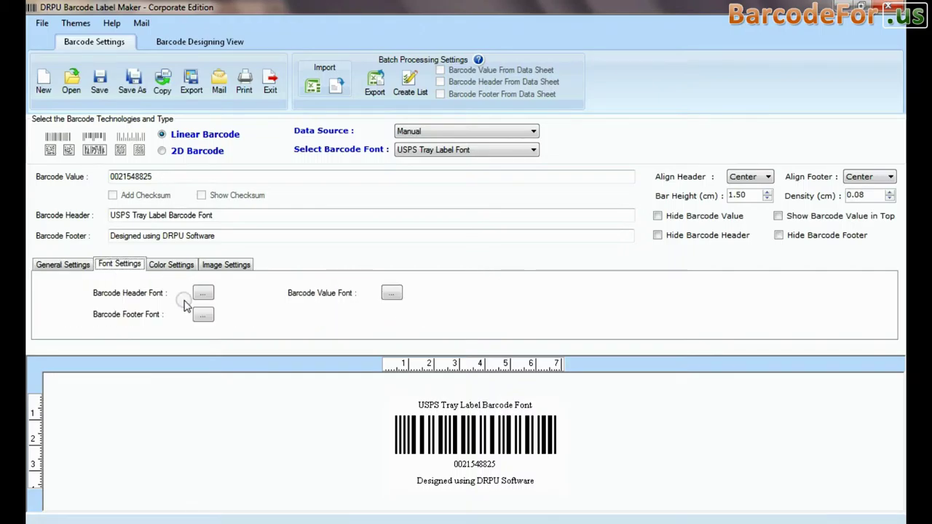
pyautogui.click(202, 292)
pyautogui.click(371, 169)
pyautogui.click(446, 181)
pyautogui.click(520, 180)
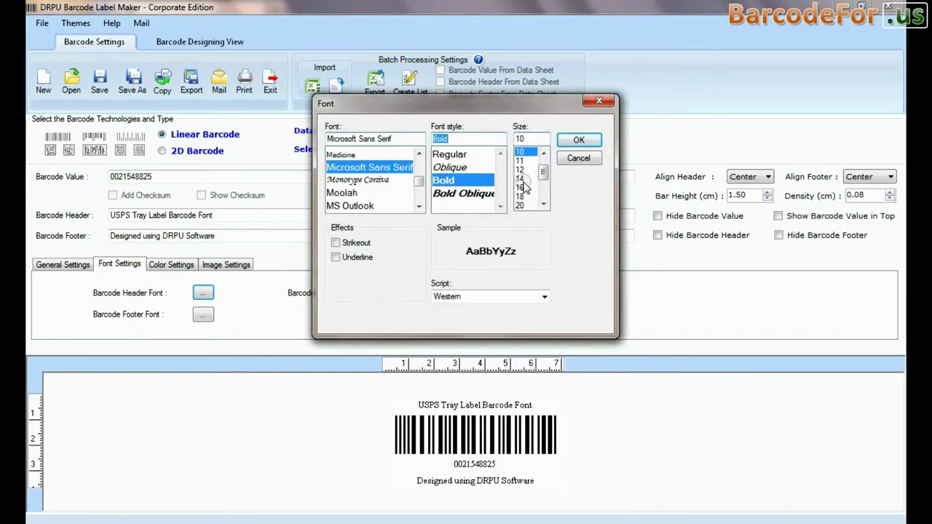
# Set the barcode colour to black and the image orientation to 0
pyautogui.click(171, 265)
pyautogui.click(182, 291)
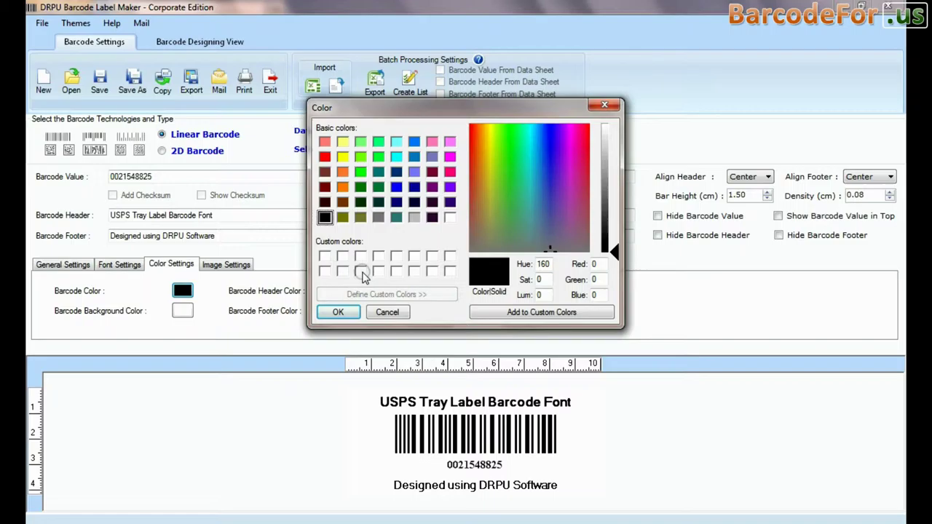
pyautogui.click(338, 311)
pyautogui.click(226, 264)
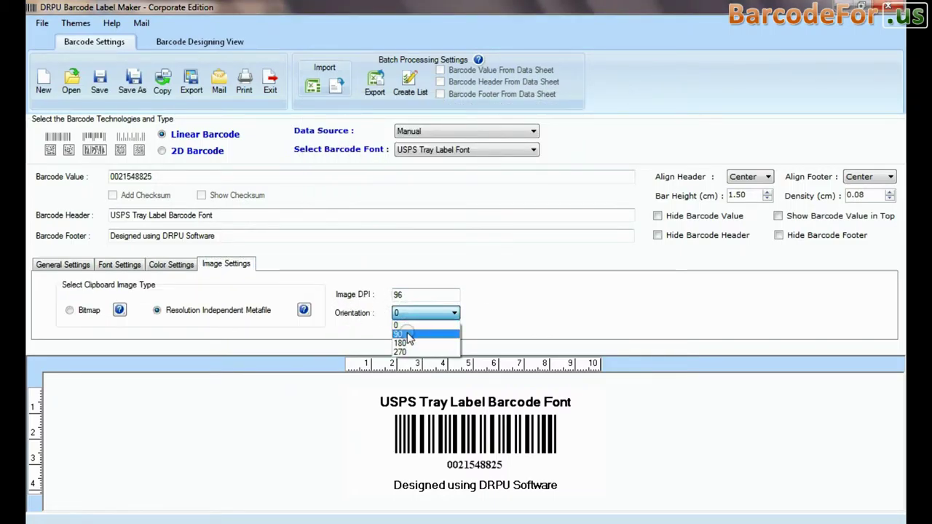
pyautogui.click(405, 323)
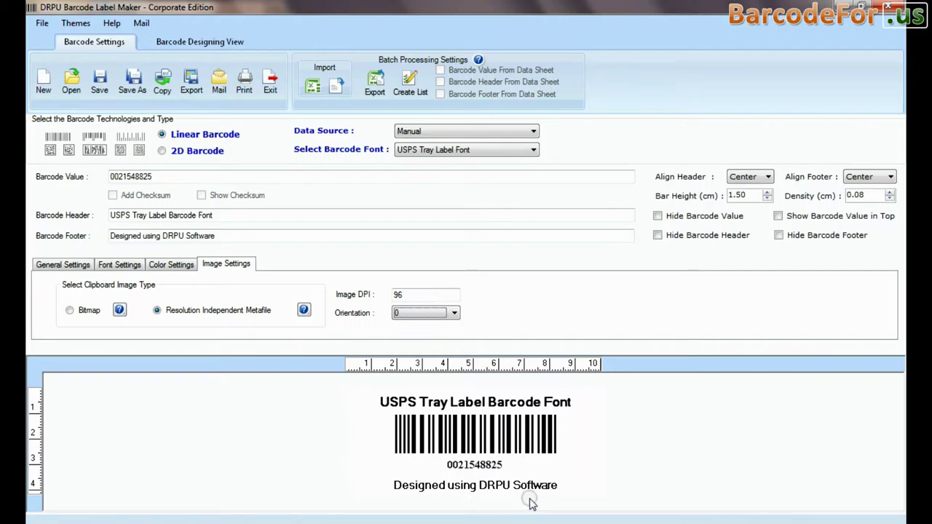
# In the designing view, make the card a round rectangle 72 mm wide and 50 mm high
pyautogui.click(182, 44)
pyautogui.click(827, 186)
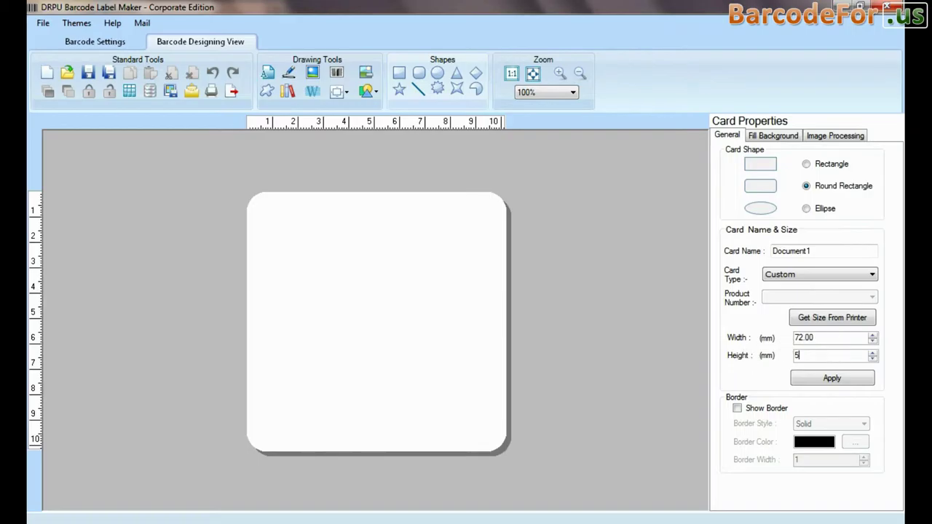
pyautogui.click(795, 376)
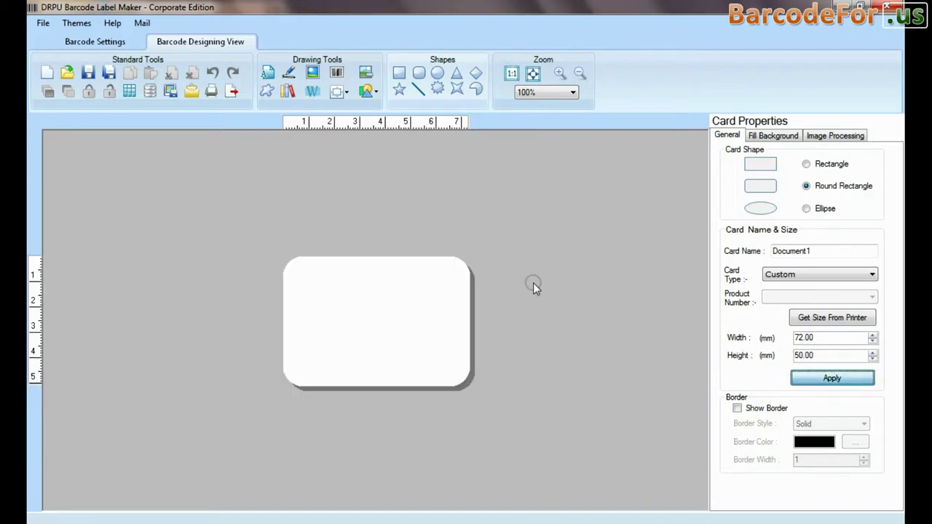
pyautogui.click(337, 72)
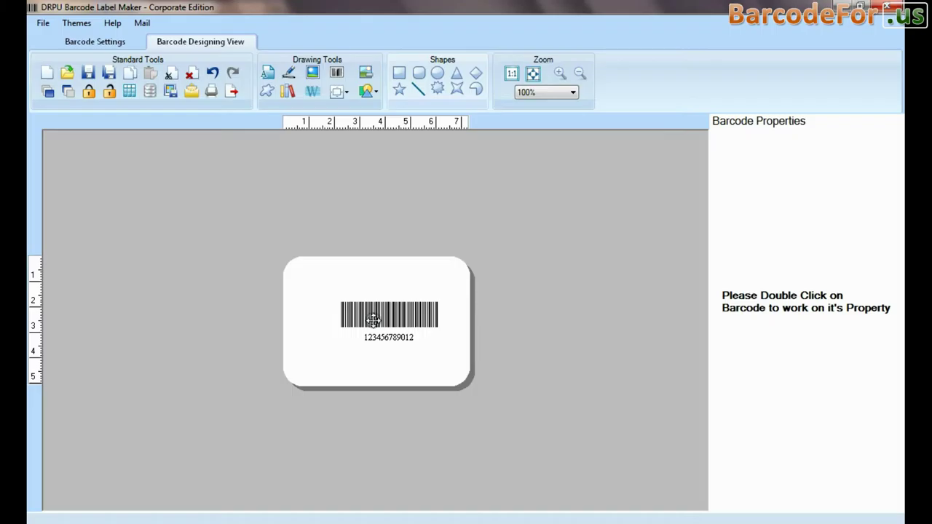
pyautogui.doubleClick(372, 321)
pyautogui.click(510, 78)
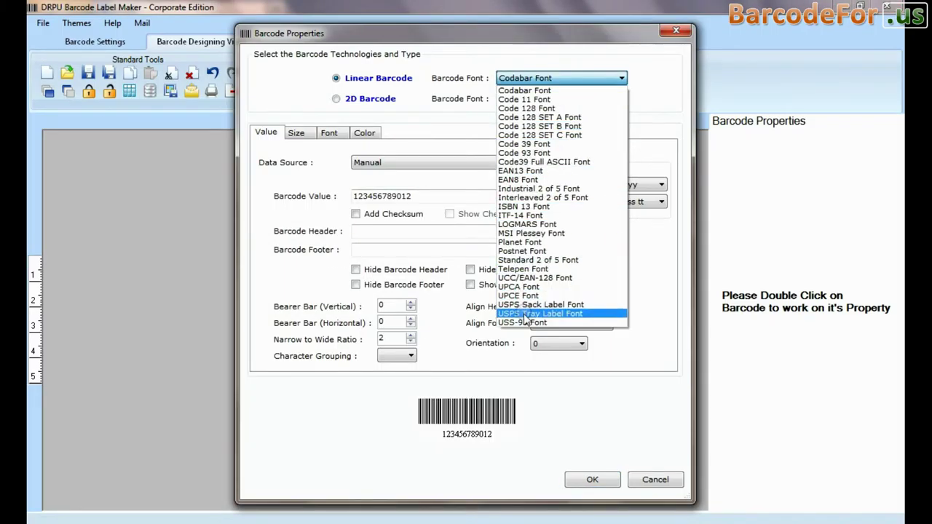
pyautogui.click(524, 319)
pyautogui.moveTo(443, 193); pyautogui.dragTo(330, 193)
pyautogui.write('0021548825')
# Give the card's barcode the header "USPS Tray Label Barcode Font" and the footer "Designed using DRPU Software"
pyautogui.click(382, 232)
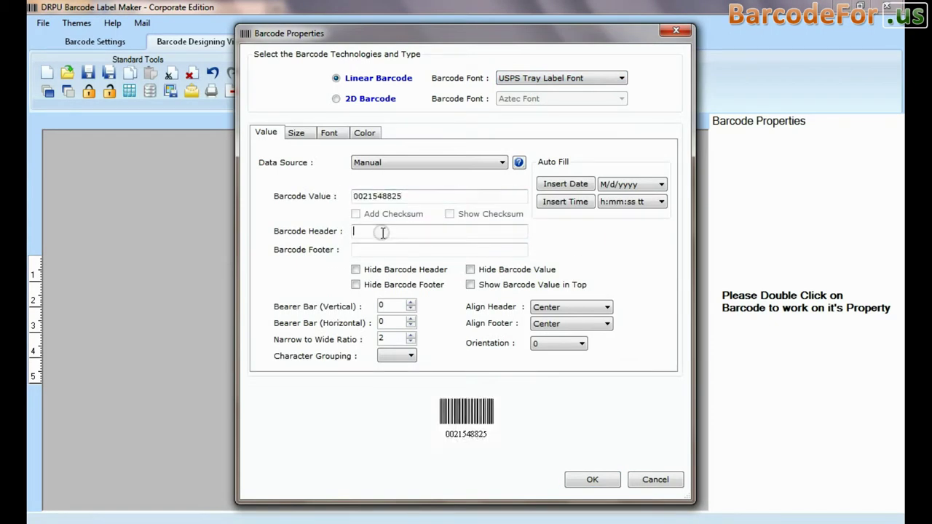
pyautogui.write('USPS Tray Label Barcode Font')
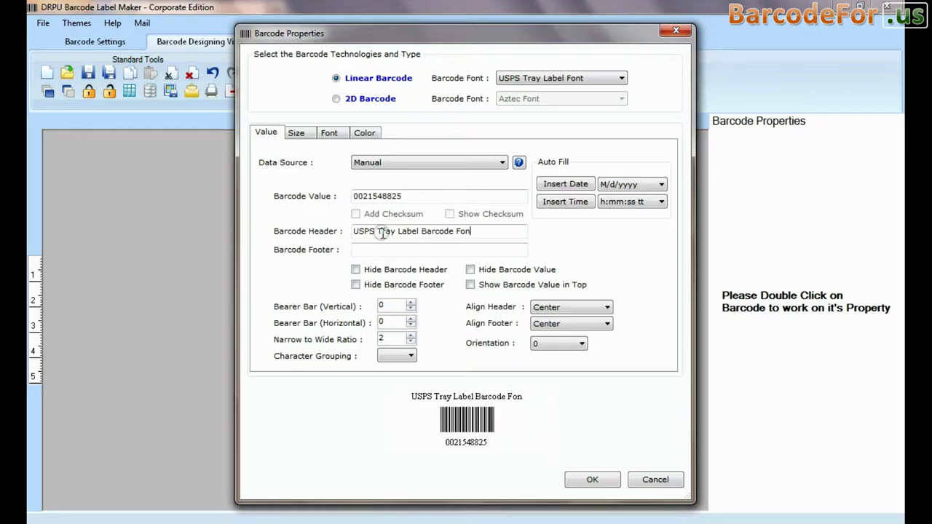
pyautogui.click(380, 249)
pyautogui.write('Designed using DRPU Software')
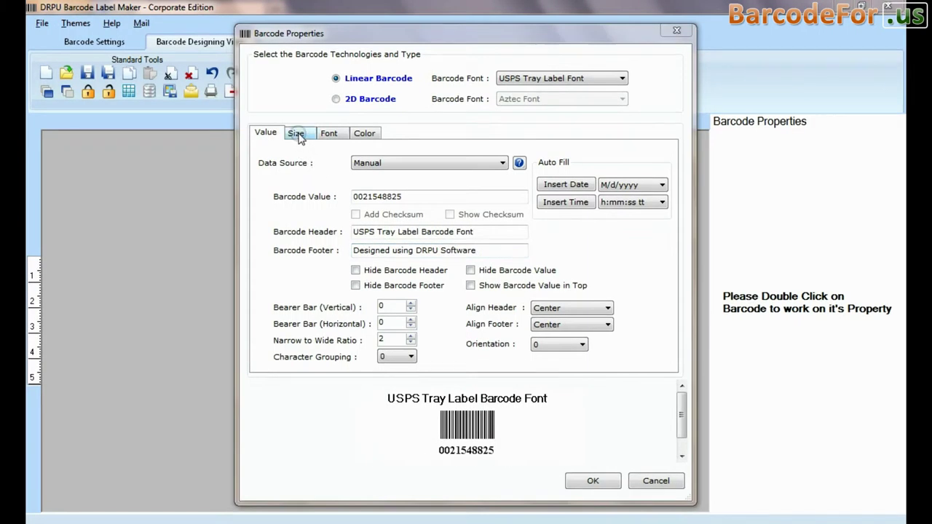
# Set the card barcode's bar height to 1.5 cm and its density to 0.06 cm
pyautogui.click(296, 132)
pyautogui.click(445, 191)
pyautogui.click(446, 190)
pyautogui.click(446, 190)
pyautogui.click(446, 190)
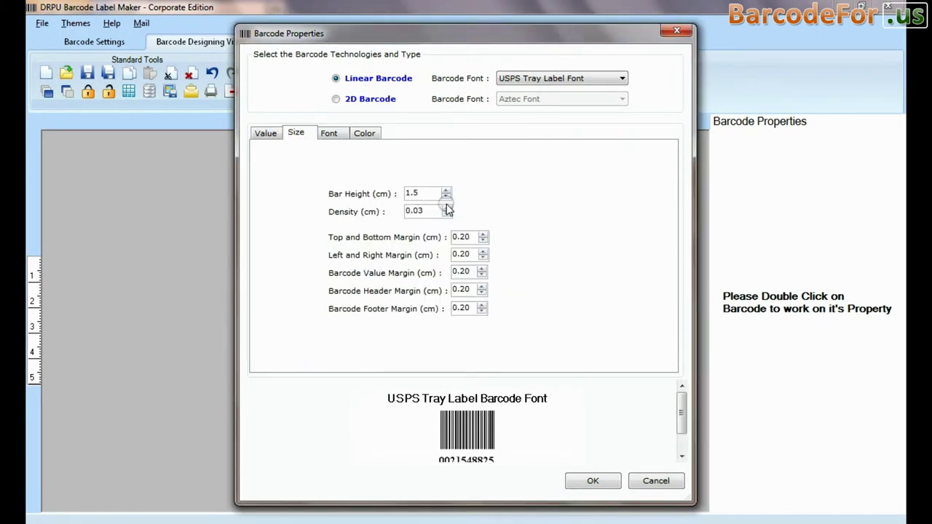
pyautogui.click(447, 208)
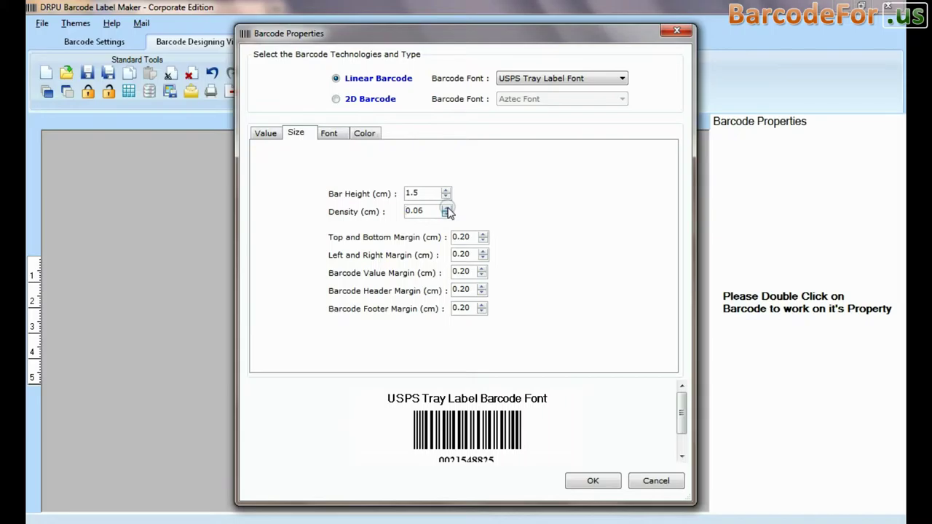
# Check the barcode's header font and colour settings, and apply the barcode properties to the card
pyautogui.click(329, 133)
pyautogui.click(466, 224)
pyautogui.click(577, 157)
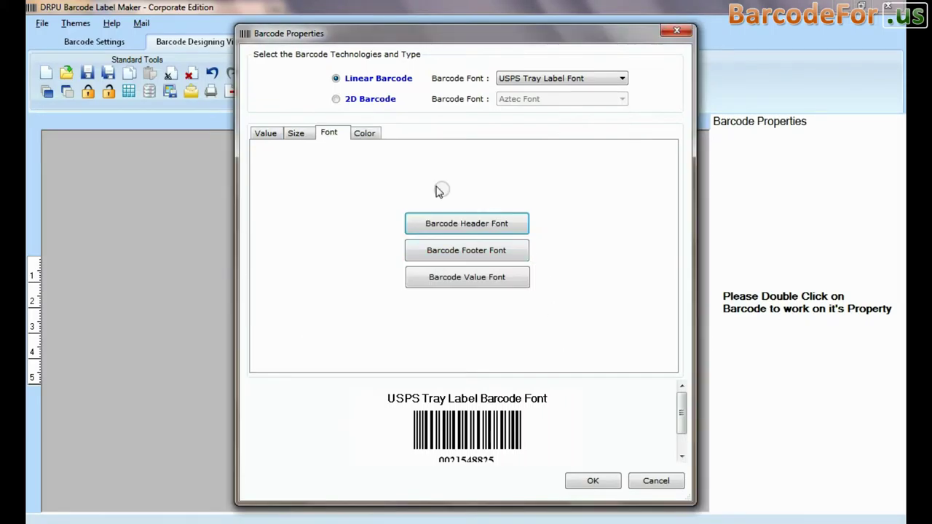
pyautogui.click(364, 134)
pyautogui.click(592, 482)
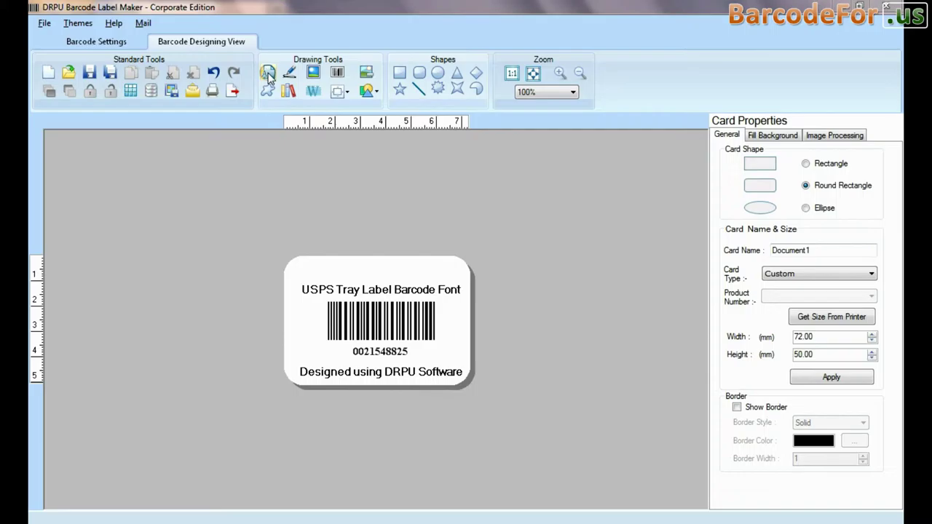
# Add the text "Sample of:" to the card above the barcode header
pyautogui.click(268, 72)
pyautogui.click(368, 270)
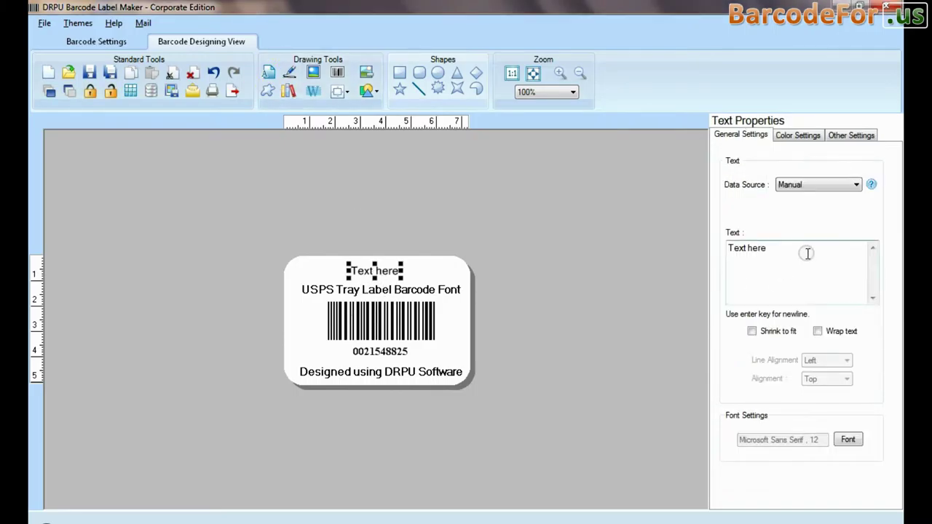
pyautogui.moveTo(805, 252); pyautogui.dragTo(657, 248)
pyautogui.write('Sample of:')
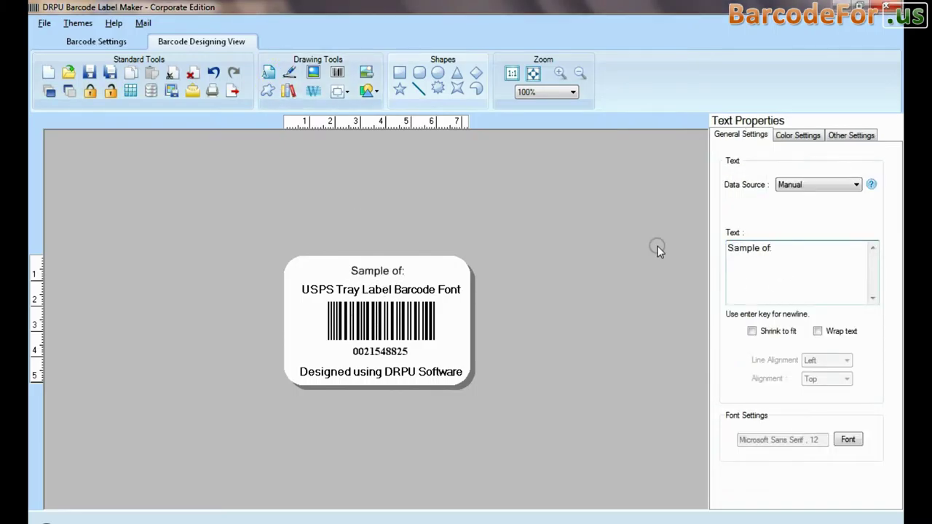
# Format the "Sample of:" text as Microsoft Sans Serif, bold, size 14
pyautogui.click(849, 439)
pyautogui.click(443, 180)
pyautogui.click(519, 159)
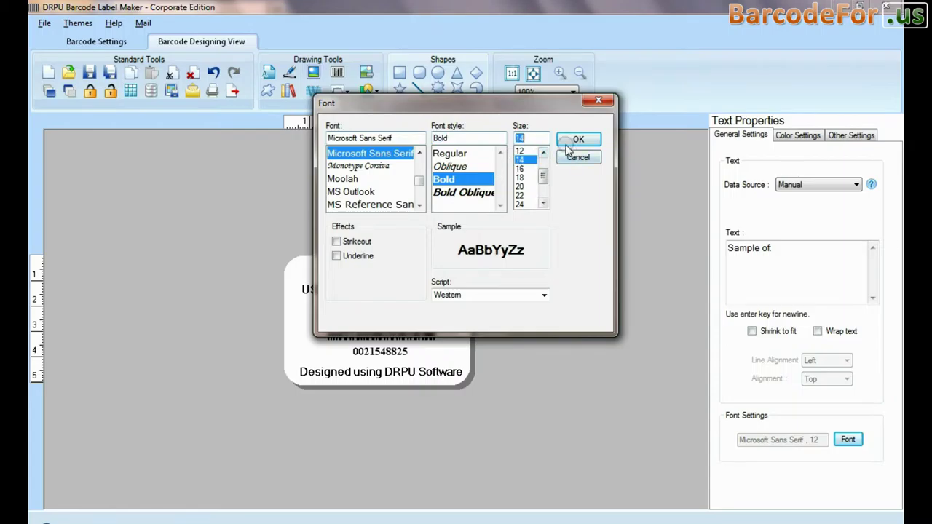
pyautogui.click(578, 139)
pyautogui.click(322, 197)
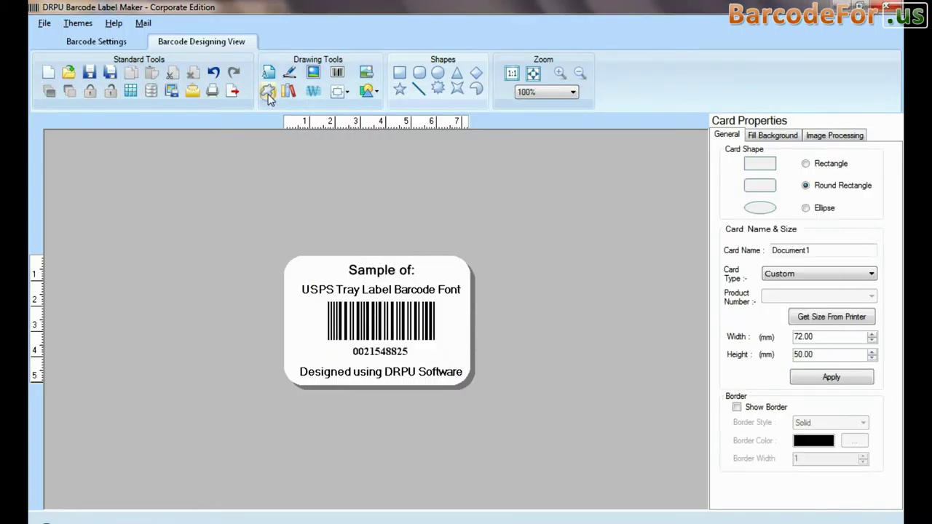
pyautogui.click(313, 73)
pyautogui.click(477, 105)
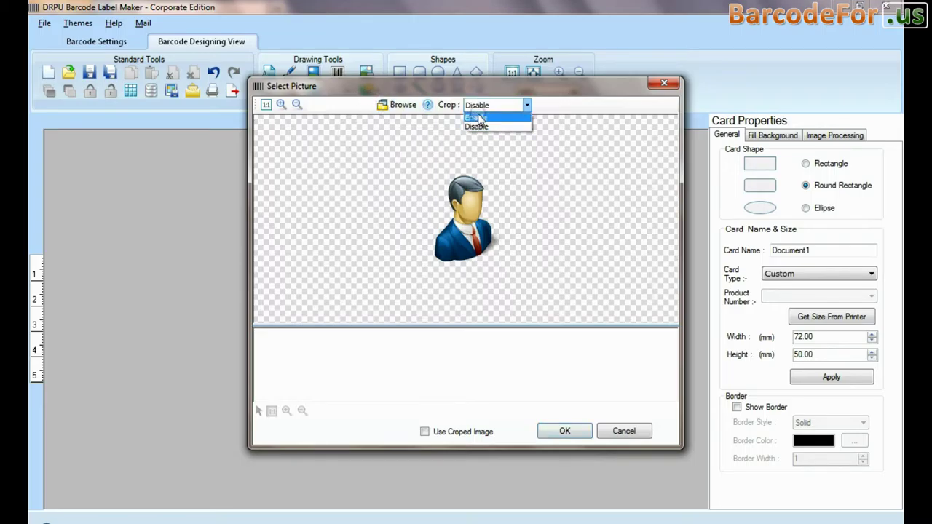
pyautogui.click(474, 118)
pyautogui.moveTo(421, 176); pyautogui.dragTo(510, 263)
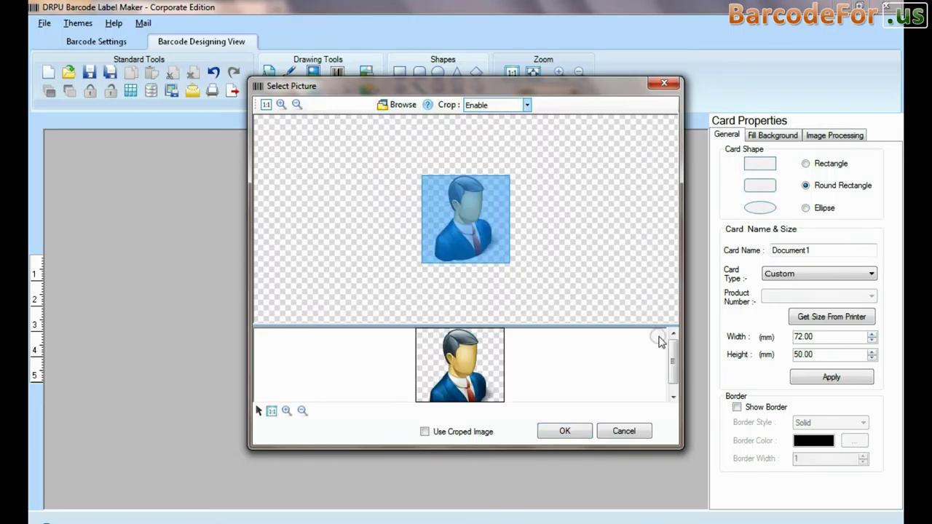
pyautogui.click(624, 431)
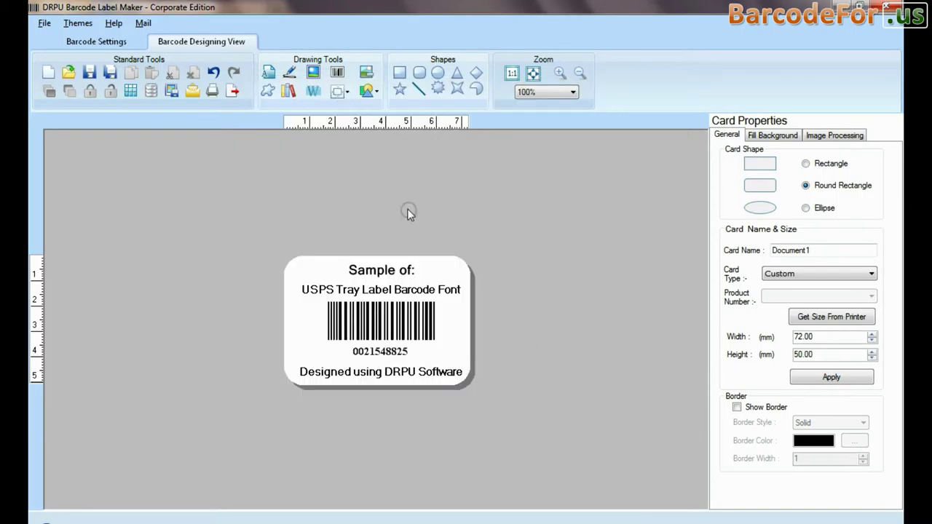
# Add a second barcode in the card's upper-left corner as a 2D barcode with Aztec Font
pyautogui.click(337, 71)
pyautogui.moveTo(371, 313); pyautogui.dragTo(318, 273)
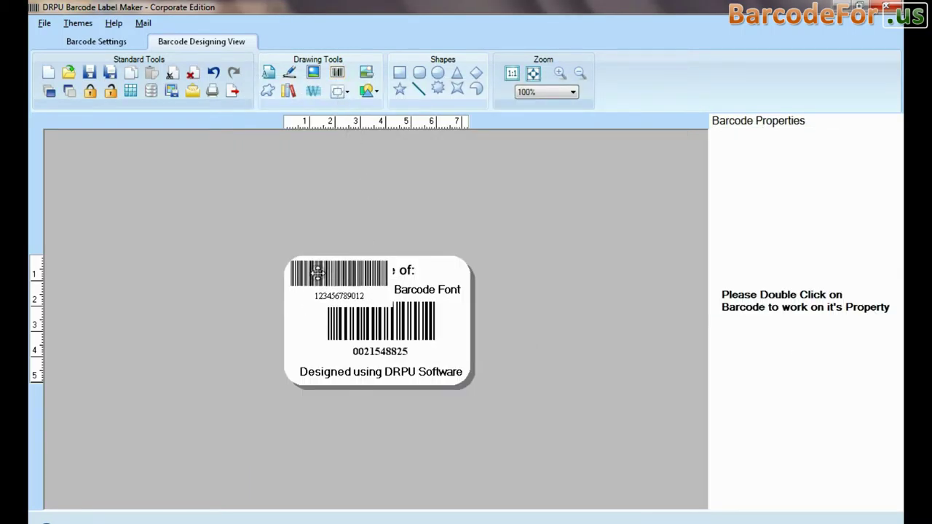
pyautogui.doubleClick(318, 273)
pyautogui.click(327, 99)
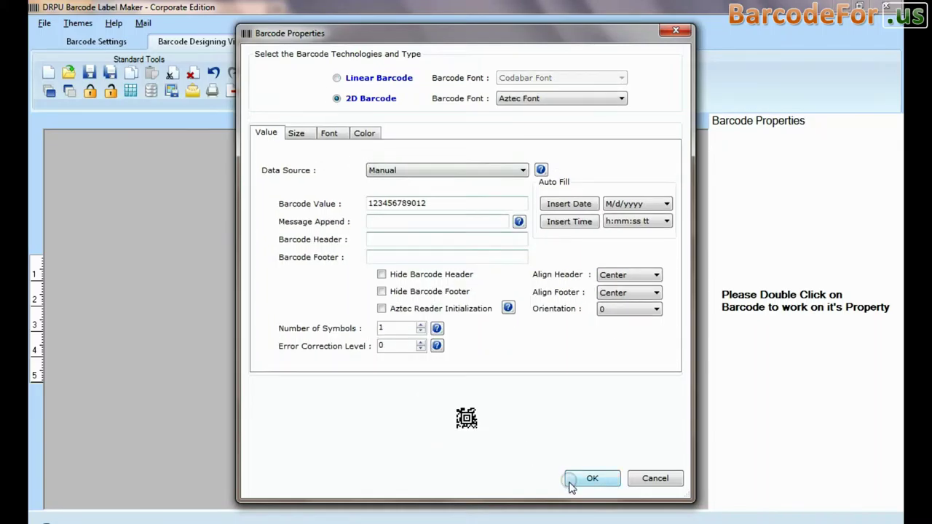
pyautogui.click(571, 483)
pyautogui.click(326, 267)
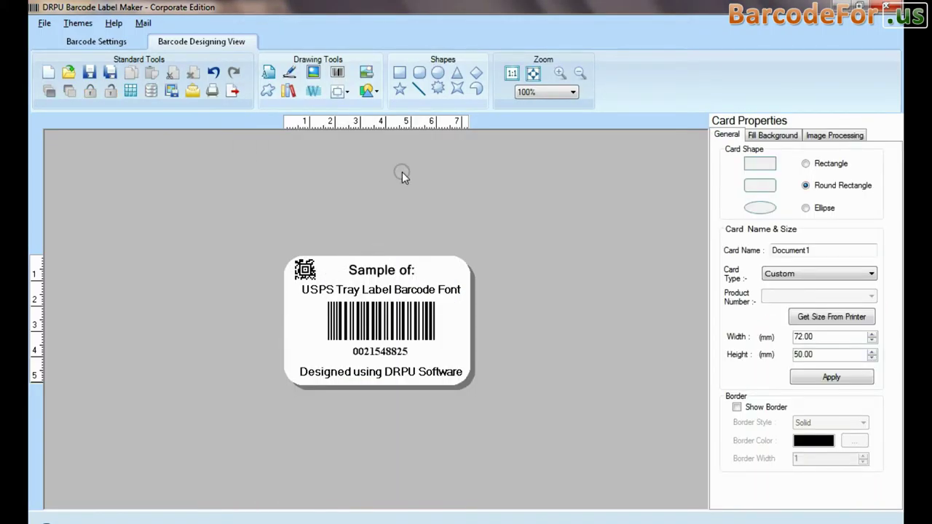
# Browse the Accountant category of the custom shapes
pyautogui.click(268, 89)
pyautogui.click(736, 156)
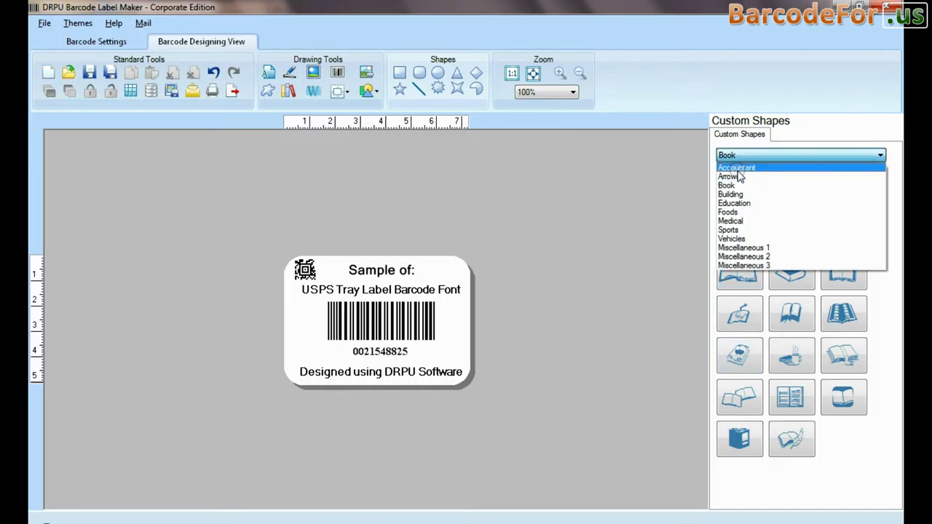
pyautogui.click(737, 165)
pyautogui.click(765, 156)
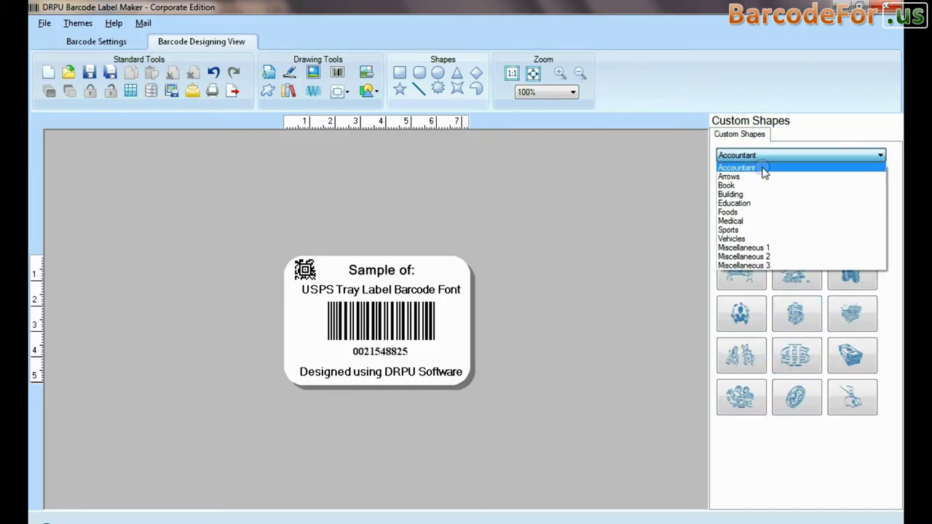
pyautogui.click(764, 165)
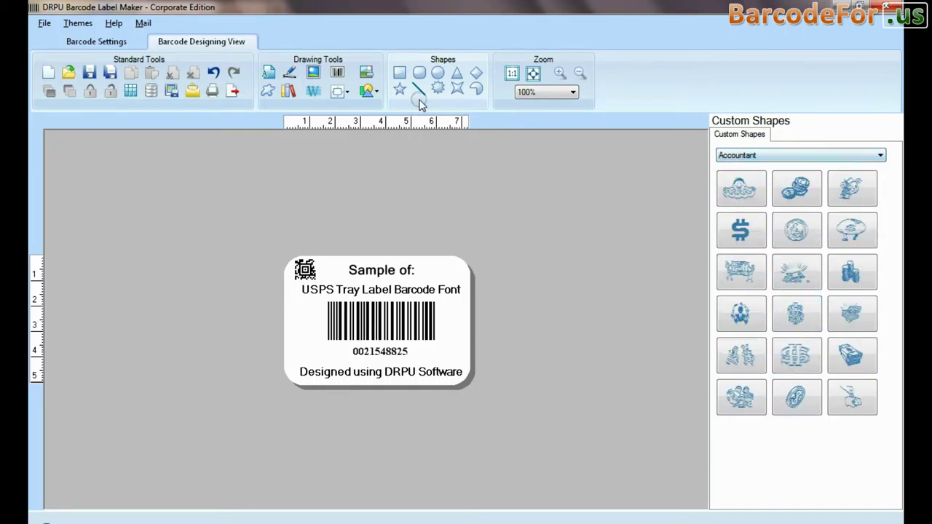
# Look through the library images and the available frame and shape drawing options without adding any
pyautogui.click(289, 91)
pyautogui.moveTo(677, 185)
pyautogui.mouseDown()
pyautogui.moveTo(676, 339)
pyautogui.moveTo(678, 177)
pyautogui.mouseUp()
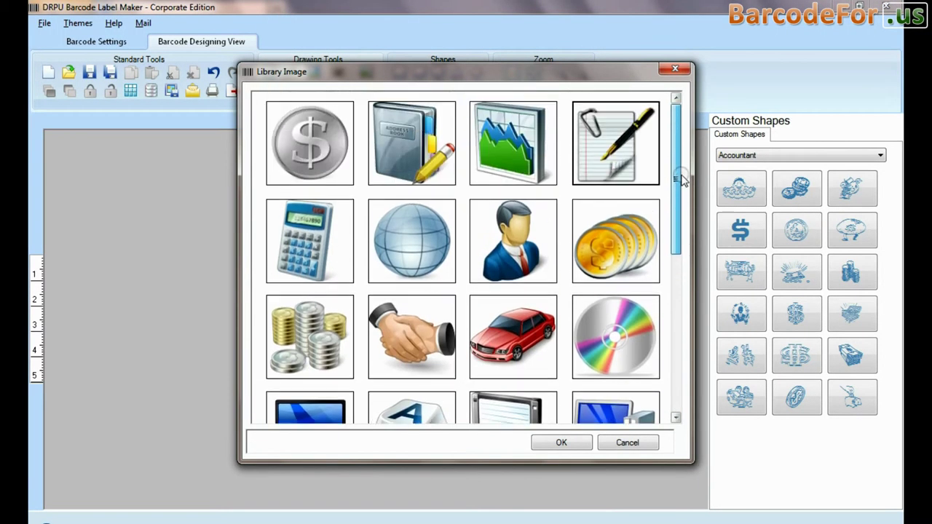
pyautogui.click(627, 442)
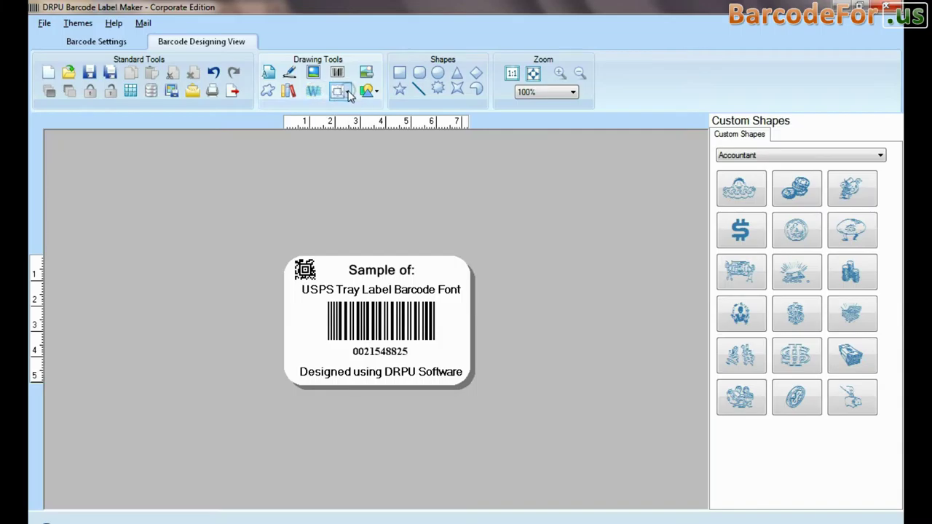
pyautogui.click(340, 92)
pyautogui.click(367, 93)
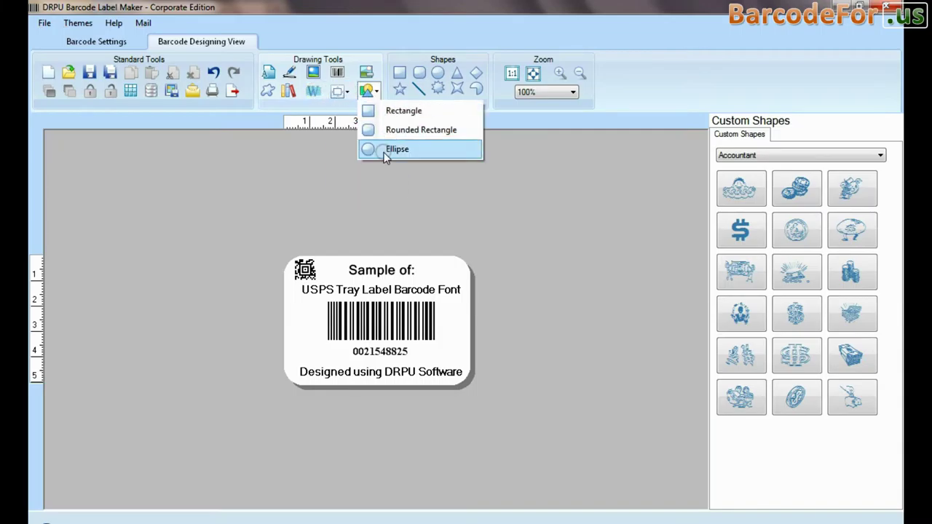
# Insert a transparent rectangle and place it around the 2D barcode in the card's upper-left corner
pyautogui.click(401, 74)
pyautogui.click(400, 73)
pyautogui.click(363, 305)
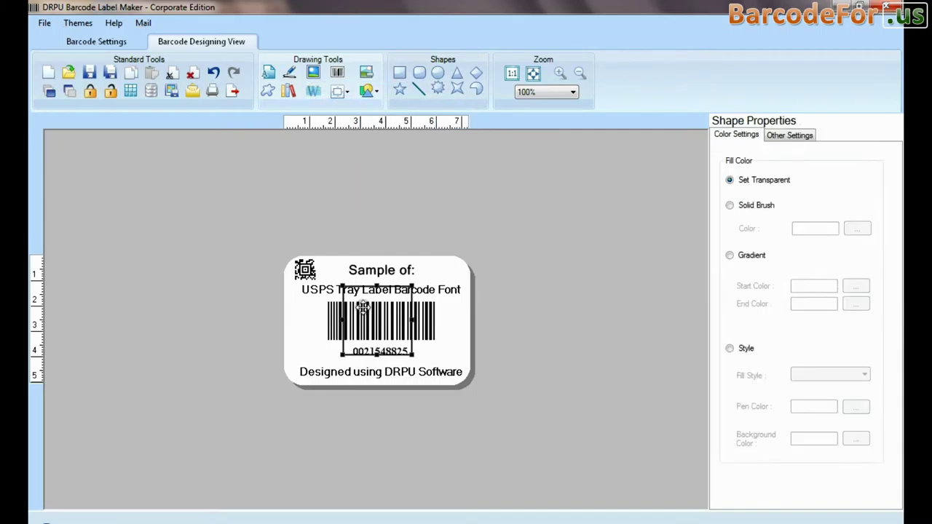
pyautogui.moveTo(363, 305); pyautogui.dragTo(293, 232)
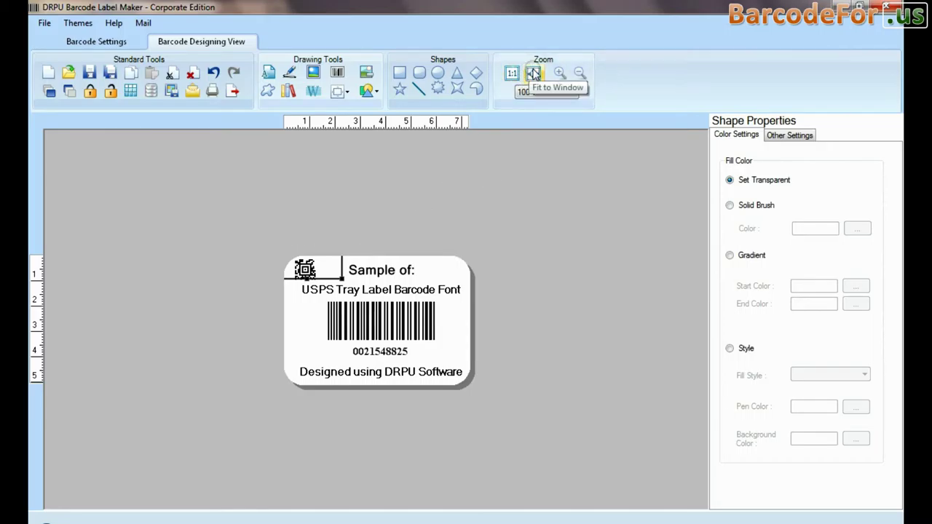
pyautogui.click(558, 74)
pyautogui.click(580, 73)
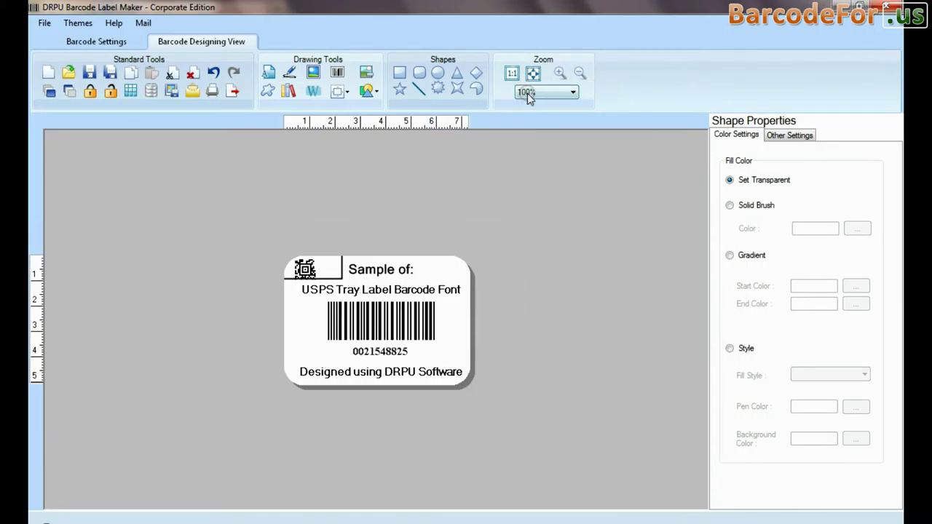
pyautogui.click(531, 92)
pyautogui.click(535, 90)
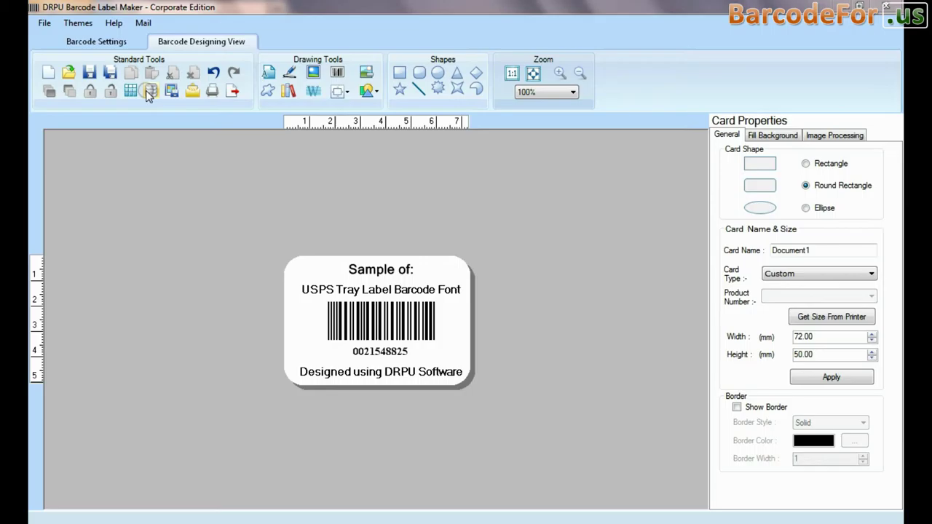
# Generate a sequential batch series named List with prefix AAbc, suffix FF and numbers 1 to 12, and close it unsaved
pyautogui.click(150, 90)
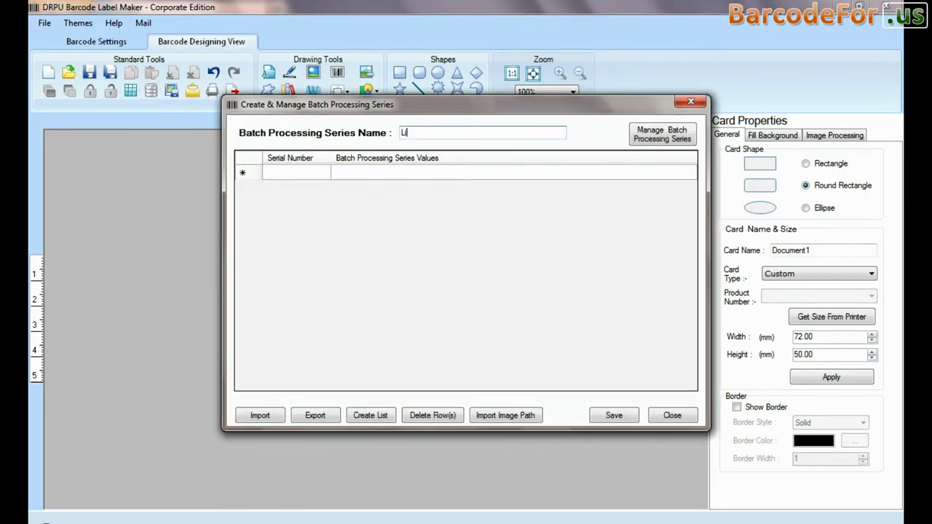
pyautogui.click(371, 416)
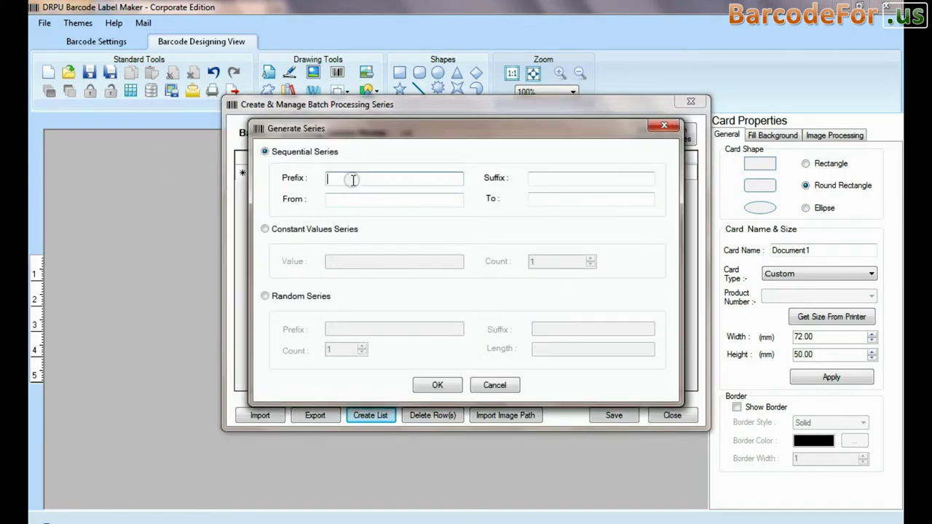
pyautogui.click(565, 180)
pyautogui.write('F')
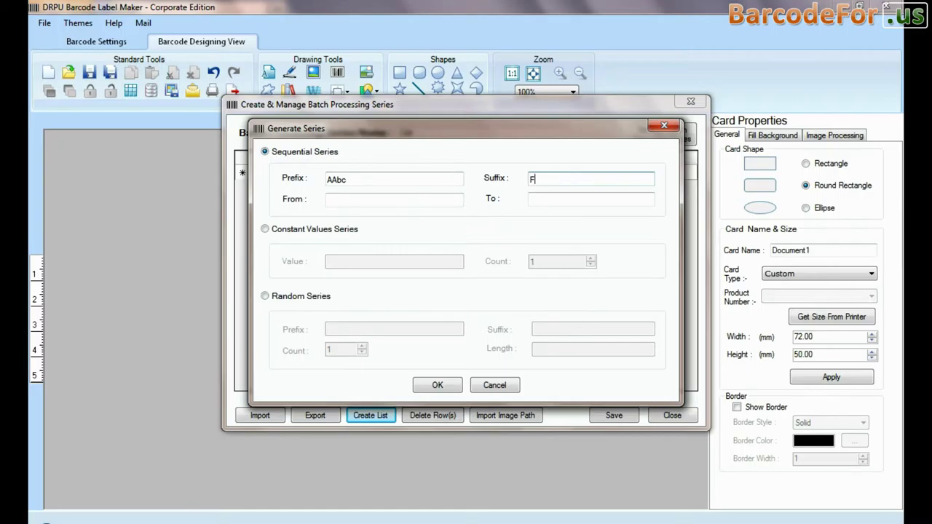
pyautogui.write('F')
pyautogui.click(381, 204)
pyautogui.click(552, 199)
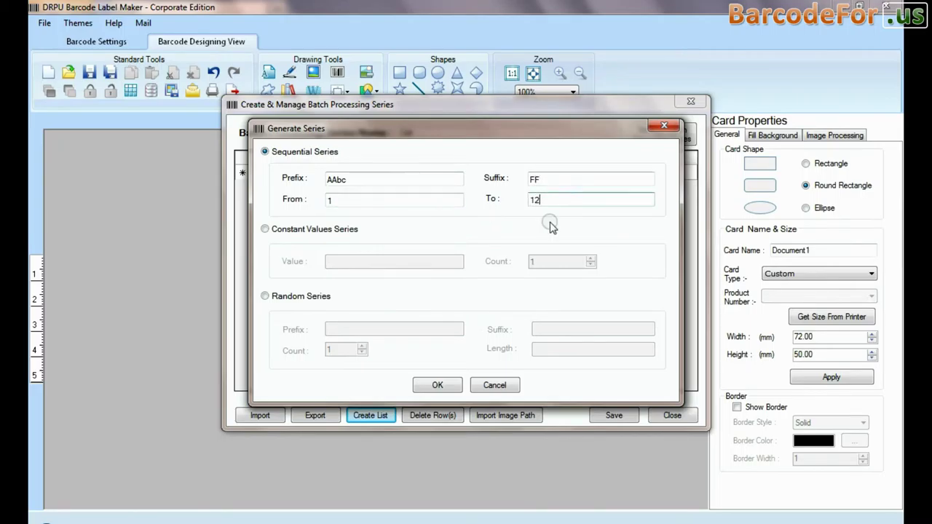
pyautogui.write('12')
pyautogui.click(437, 384)
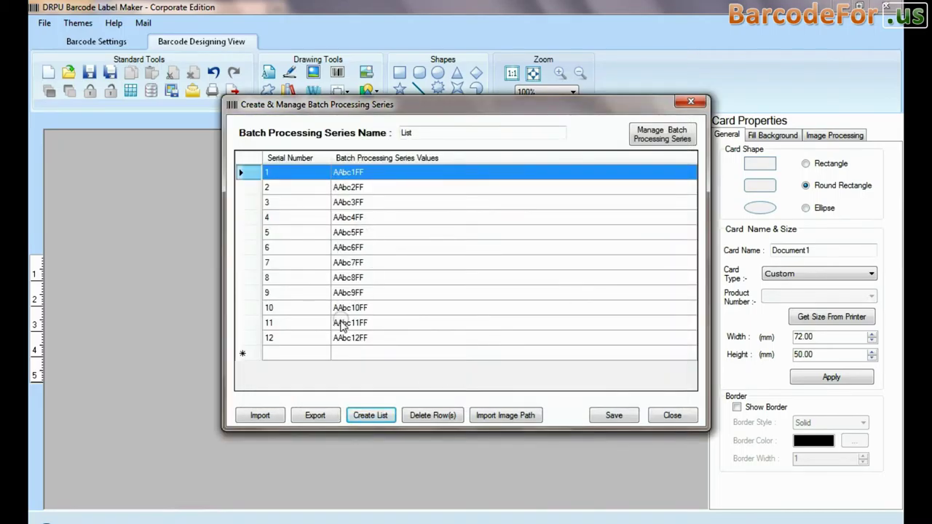
pyautogui.click(670, 416)
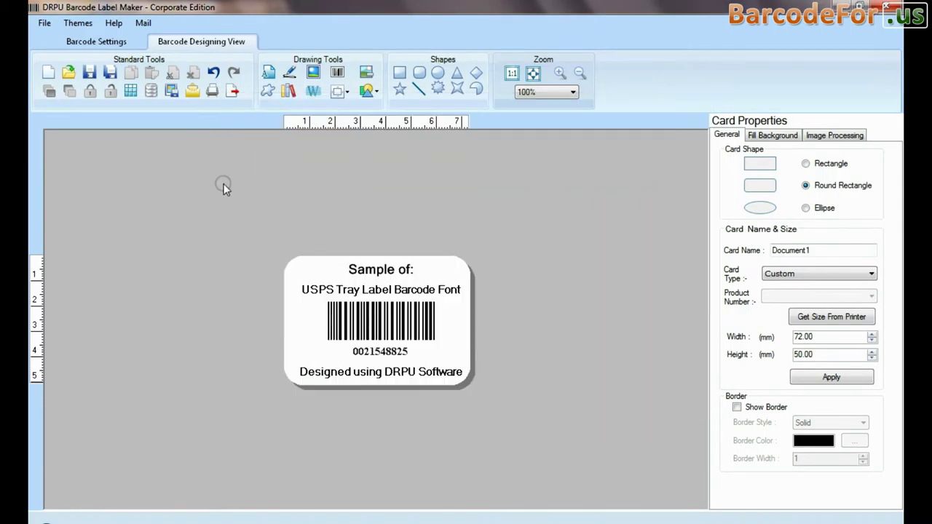
# Import batch series values from column Ab012 on Sheet1 of the New Microsoft Office Excel Worksheet file
pyautogui.click(152, 92)
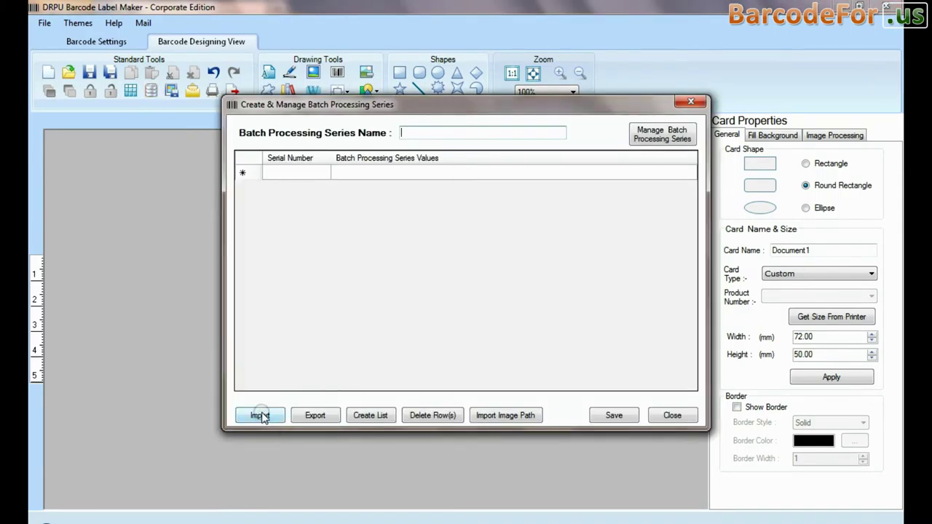
pyautogui.click(260, 416)
pyautogui.click(375, 210)
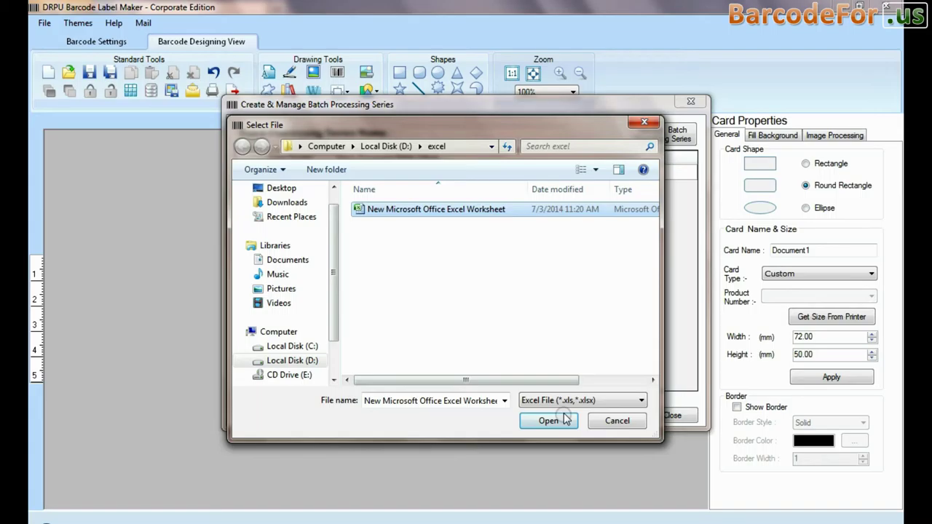
pyautogui.click(558, 400)
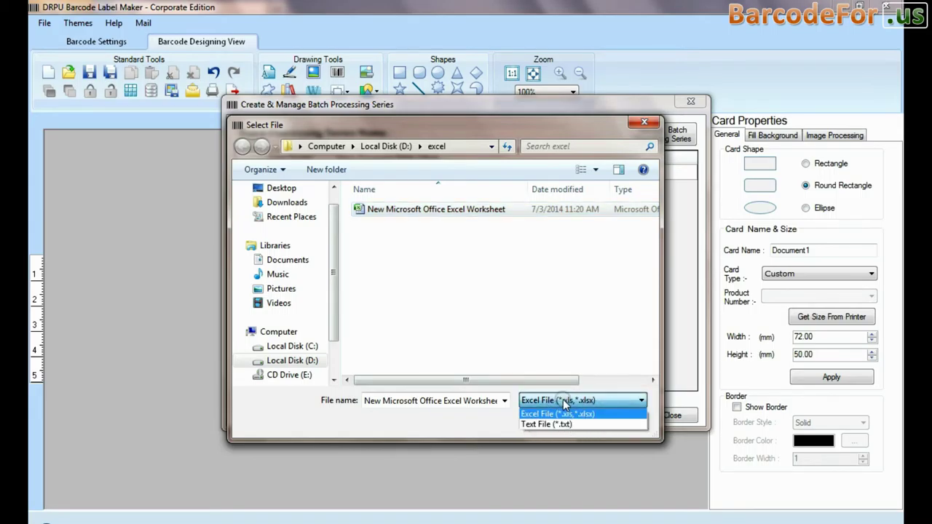
pyautogui.click(558, 413)
pyautogui.click(545, 424)
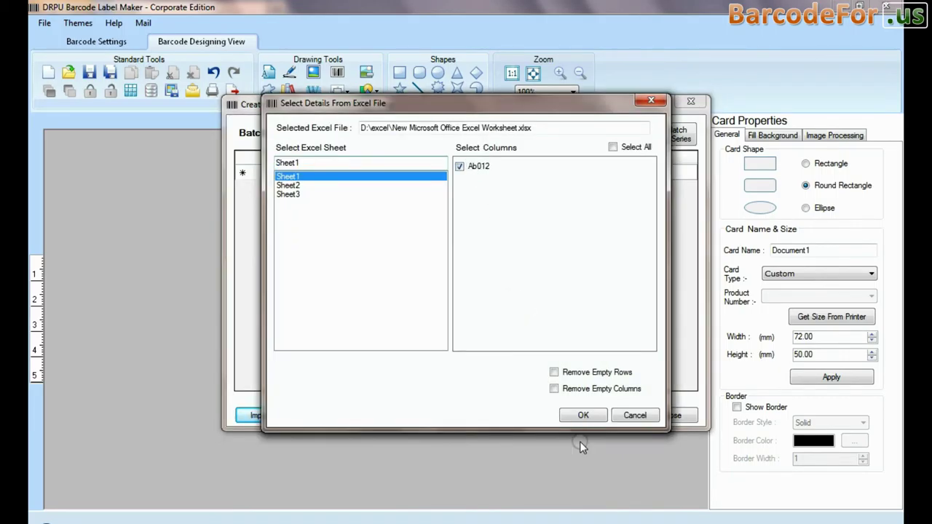
pyautogui.click(584, 415)
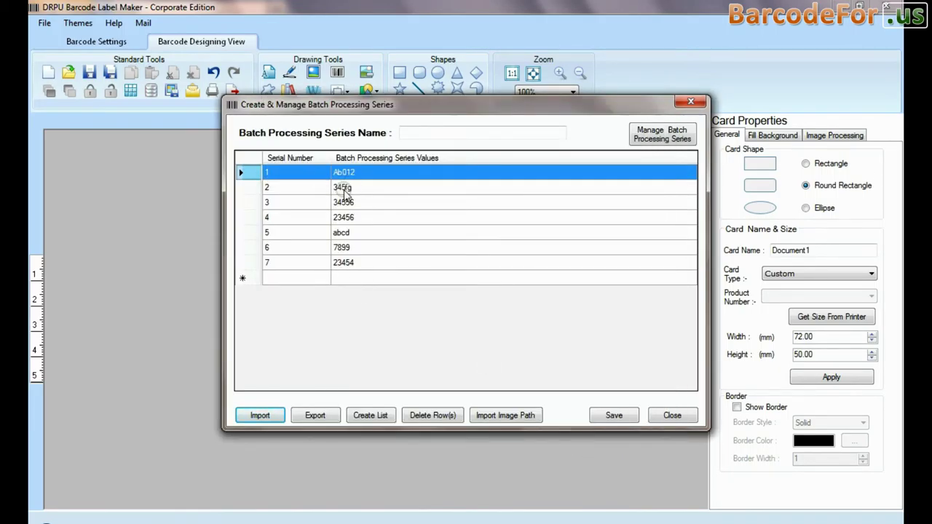
# Check the file types available for exporting the batch series, and leave without exporting or saving
pyautogui.click(317, 416)
pyautogui.click(343, 390)
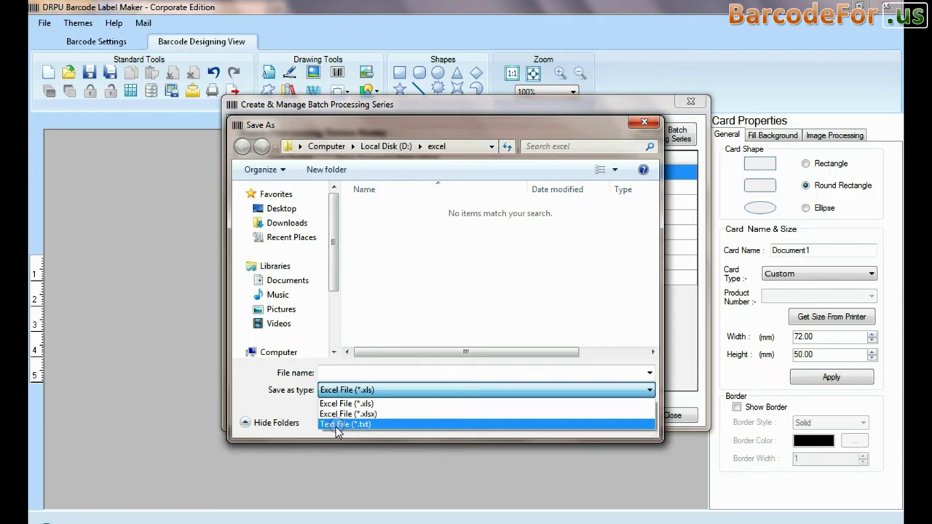
pyautogui.click(356, 404)
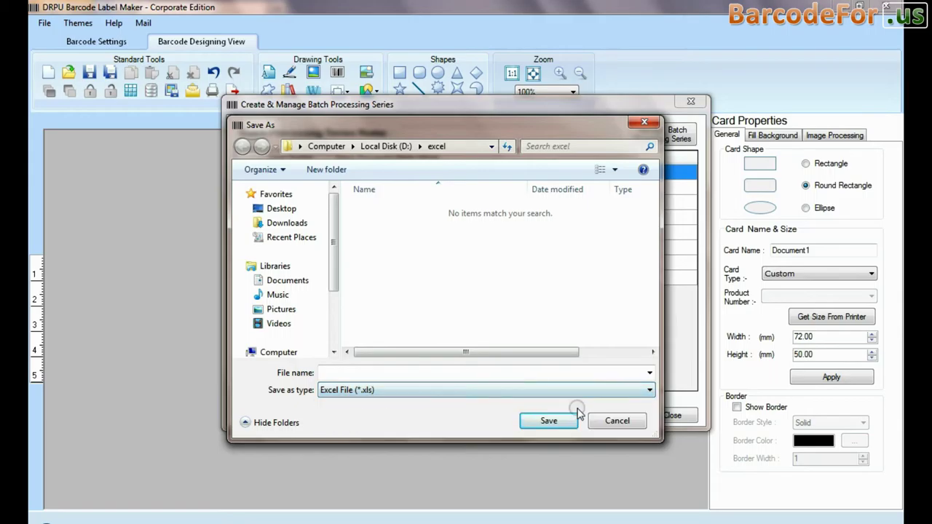
pyautogui.click(616, 420)
pyautogui.click(668, 416)
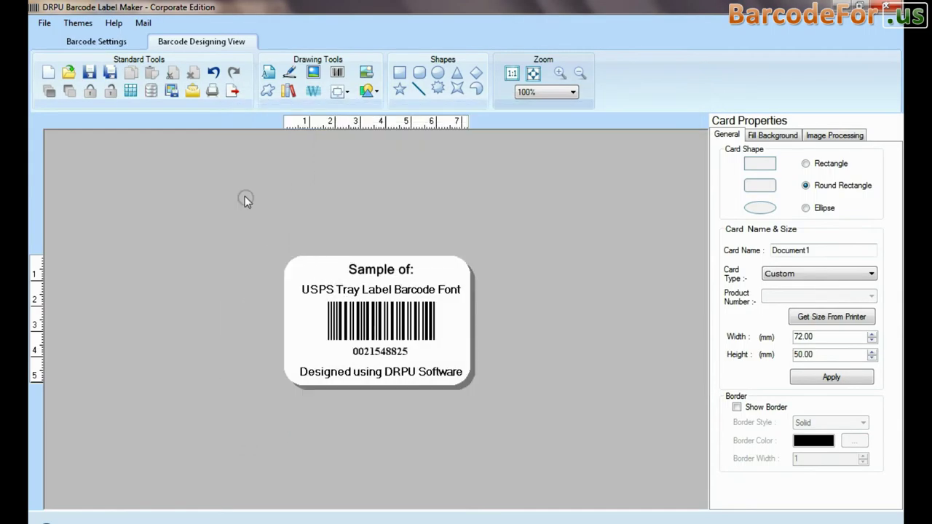
# Review the options for mailing the current barcode
pyautogui.click(193, 90)
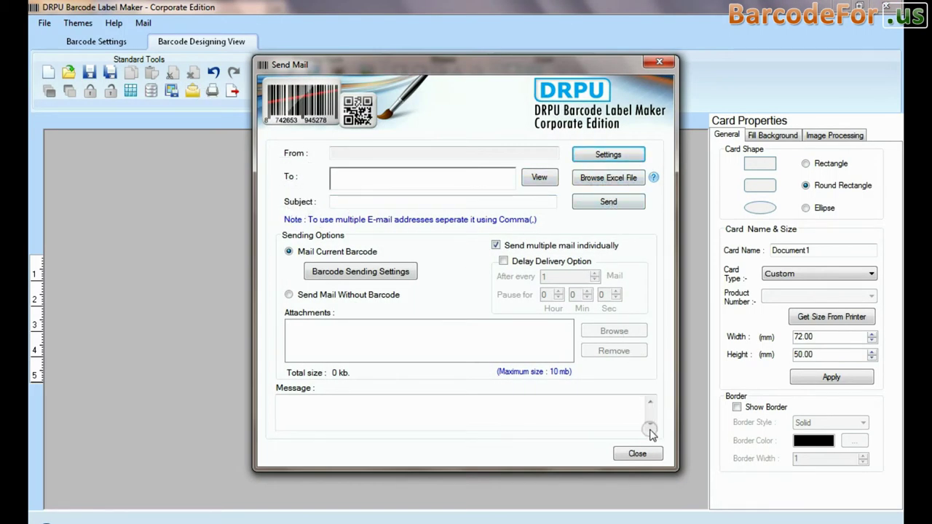
pyautogui.click(639, 454)
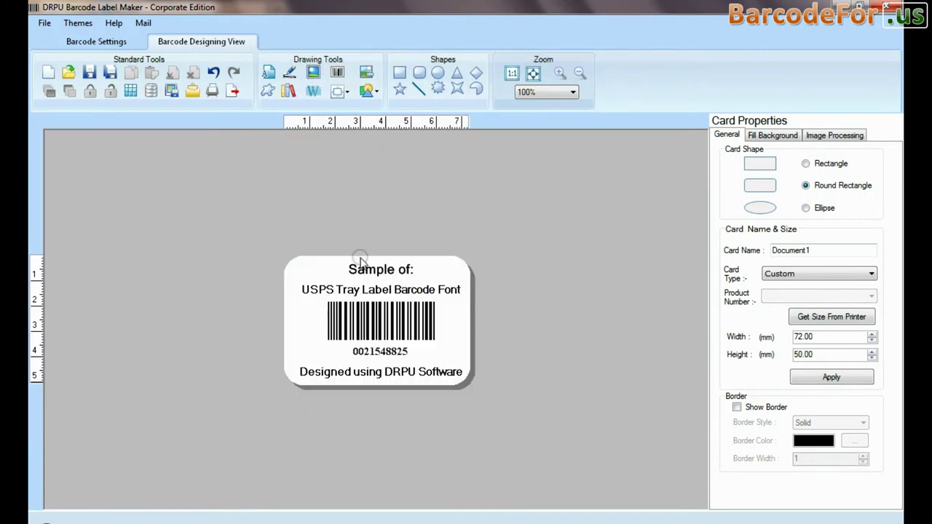
# Set up printing on predefined label stock with an Avery A4 product that has two labels per landscape A5 page
pyautogui.click(213, 90)
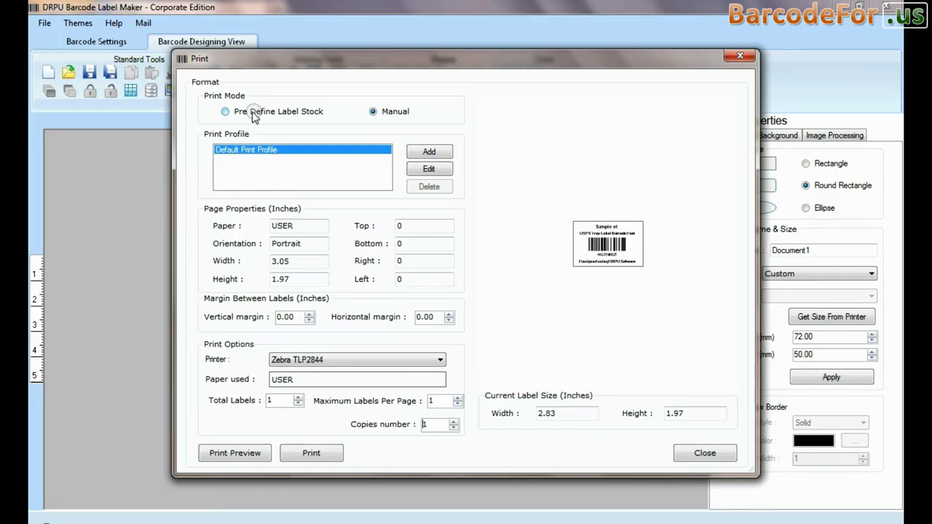
pyautogui.click(248, 113)
pyautogui.click(342, 150)
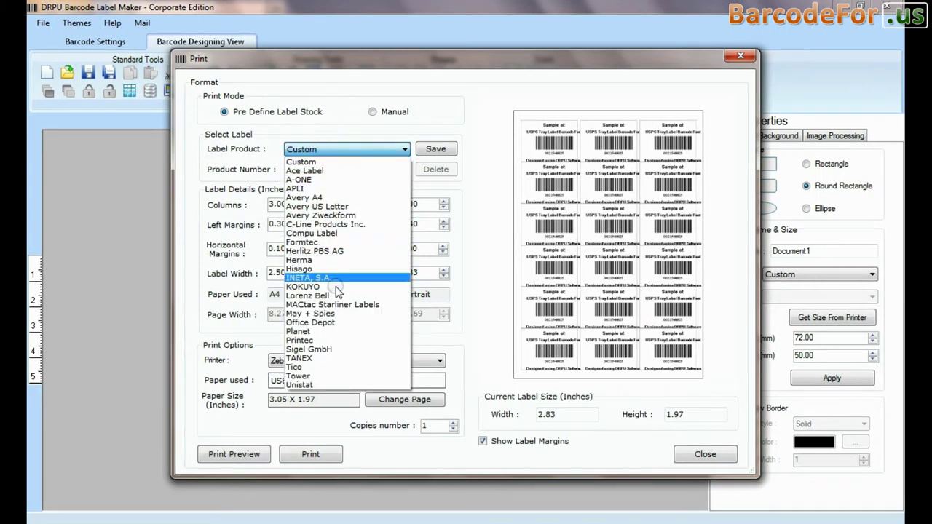
pyautogui.click(312, 198)
pyautogui.click(334, 169)
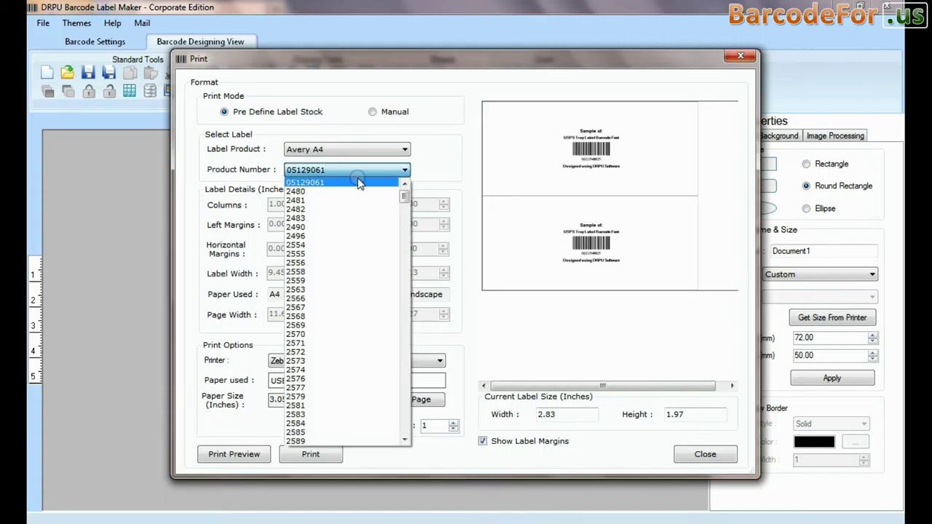
pyautogui.moveTo(404, 195); pyautogui.dragTo(402, 218)
pyautogui.click(357, 218)
# Change the predefined label stock to Formtec with product number Formtec 3107
pyautogui.click(339, 149)
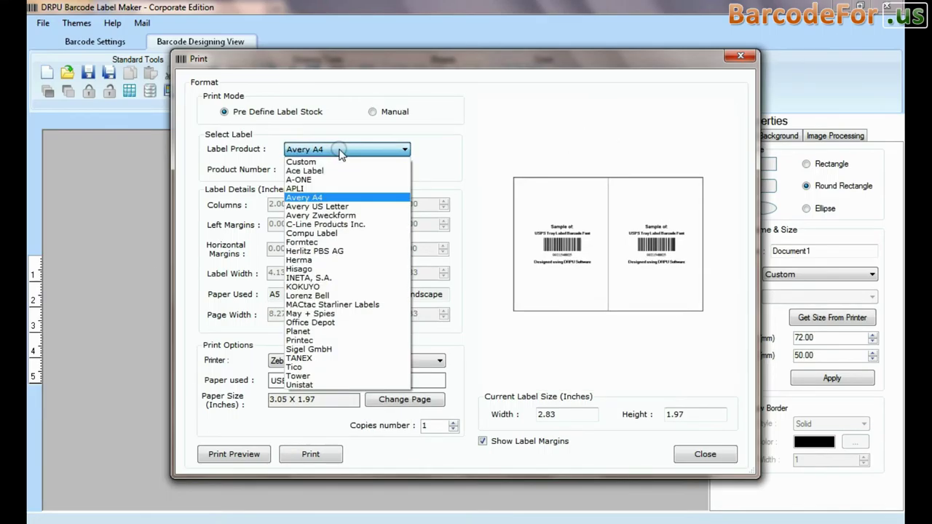
pyautogui.click(331, 243)
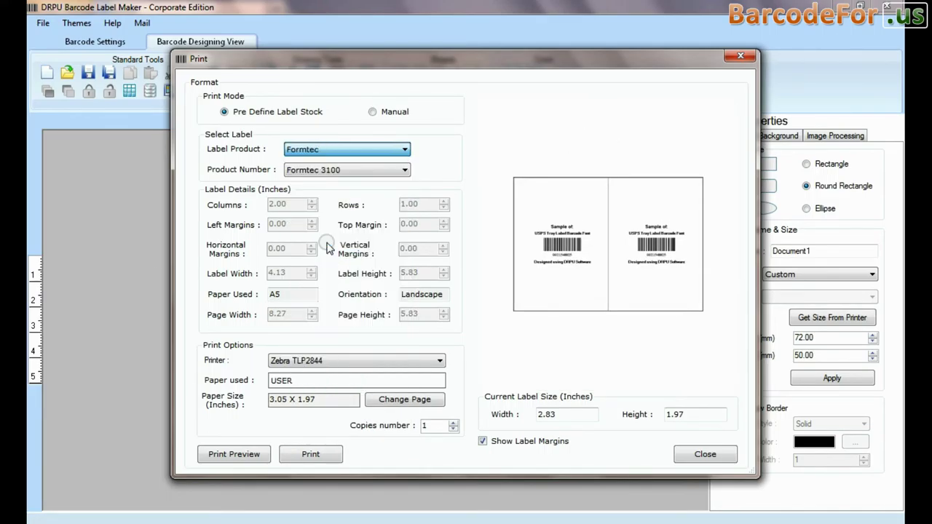
pyautogui.click(368, 177)
pyautogui.moveTo(402, 193); pyautogui.dragTo(387, 222)
pyautogui.click(364, 236)
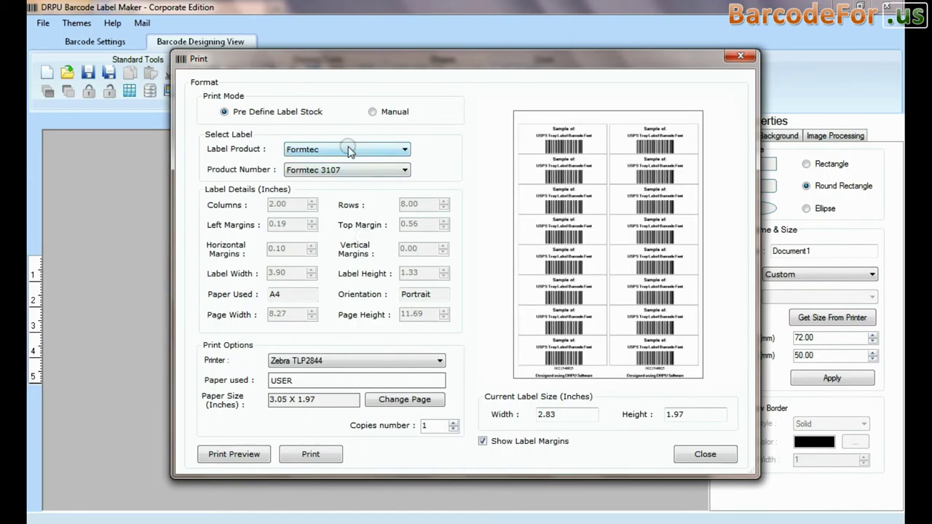
# Change the predefined label stock to Hisago with product number Hisago BM120S
pyautogui.click(349, 150)
pyautogui.click(328, 271)
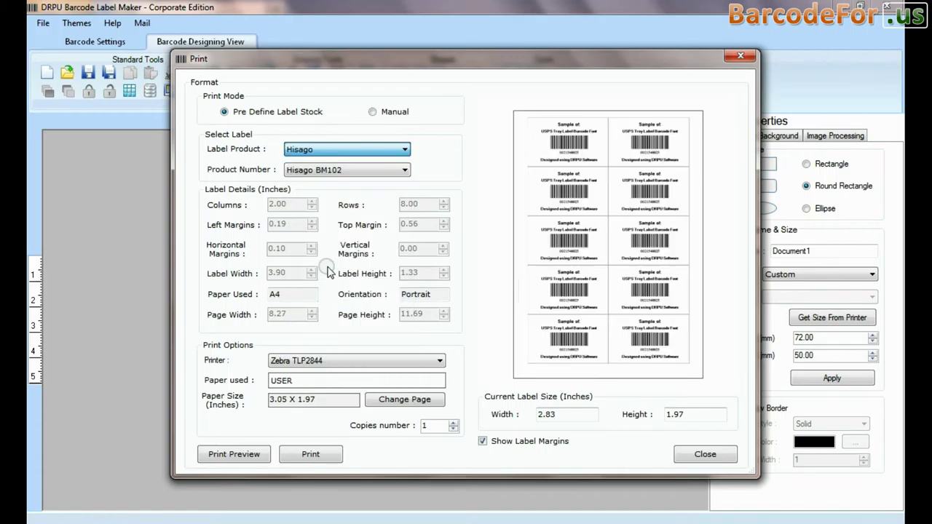
pyautogui.click(357, 172)
pyautogui.moveTo(401, 193)
pyautogui.mouseDown()
pyautogui.moveTo(406, 410)
pyautogui.moveTo(405, 191)
pyautogui.mouseUp()
pyautogui.click(364, 216)
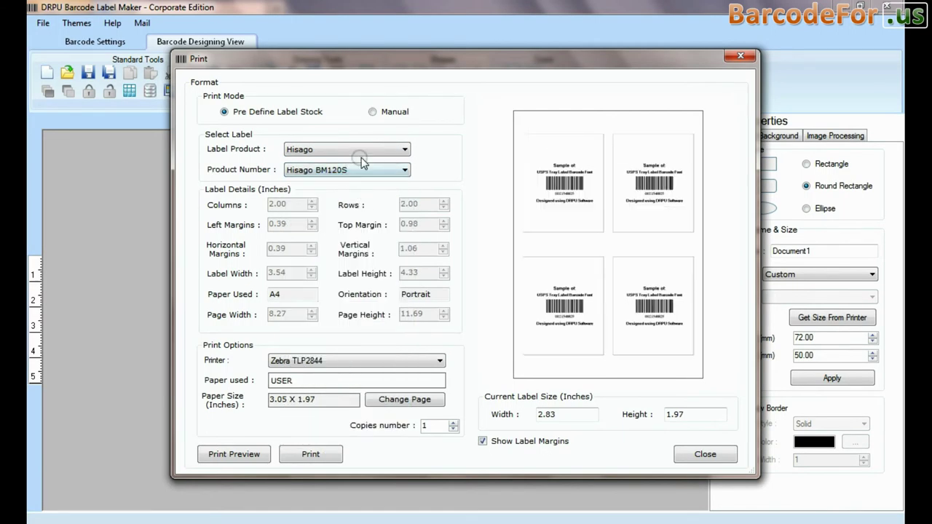
# Switch the print mode to Manual and select the HP LaserJet CP 1025 printer
pyautogui.click(373, 112)
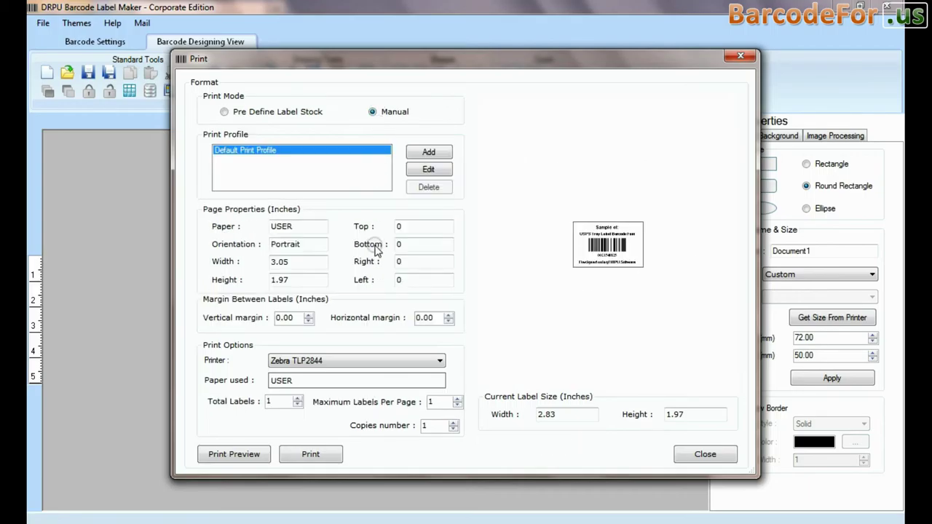
pyautogui.click(359, 364)
pyautogui.click(313, 373)
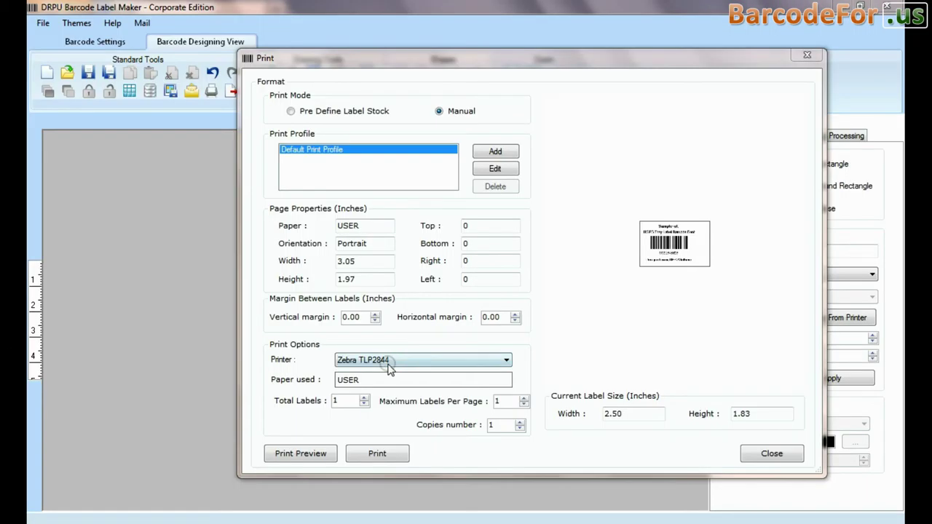
pyautogui.click(386, 361)
pyautogui.click(373, 391)
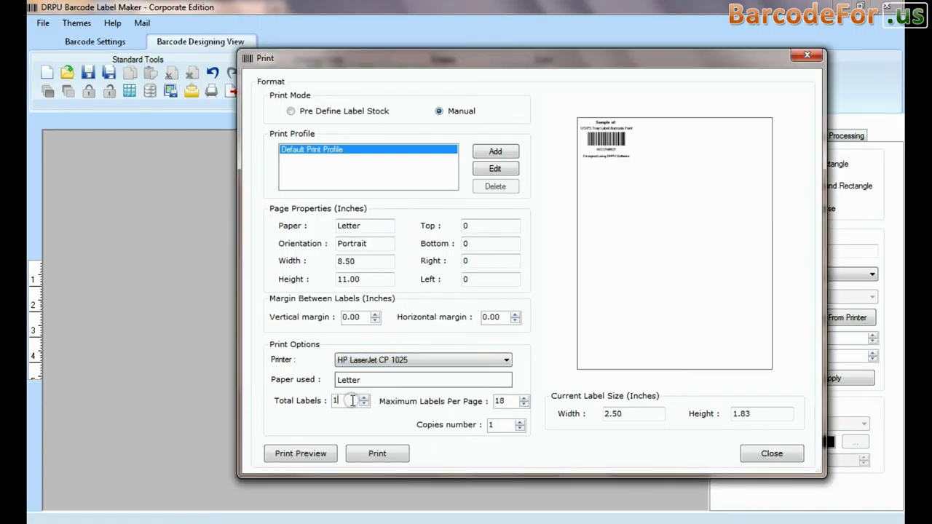
# Set the total labels to 18 and the horizontal margin between labels to 0.40 inches
pyautogui.click(515, 319)
pyautogui.click(515, 315)
pyautogui.click(515, 315)
pyautogui.click(515, 315)
pyautogui.click(515, 315)
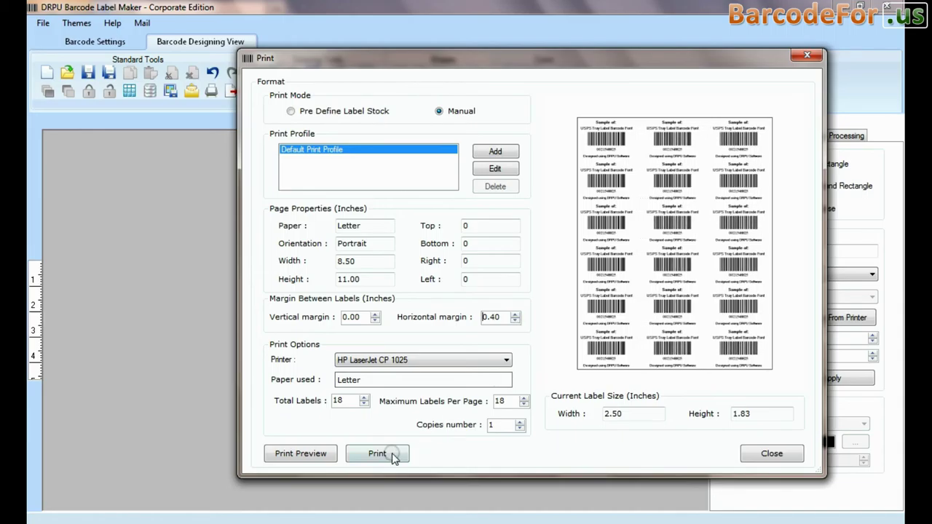